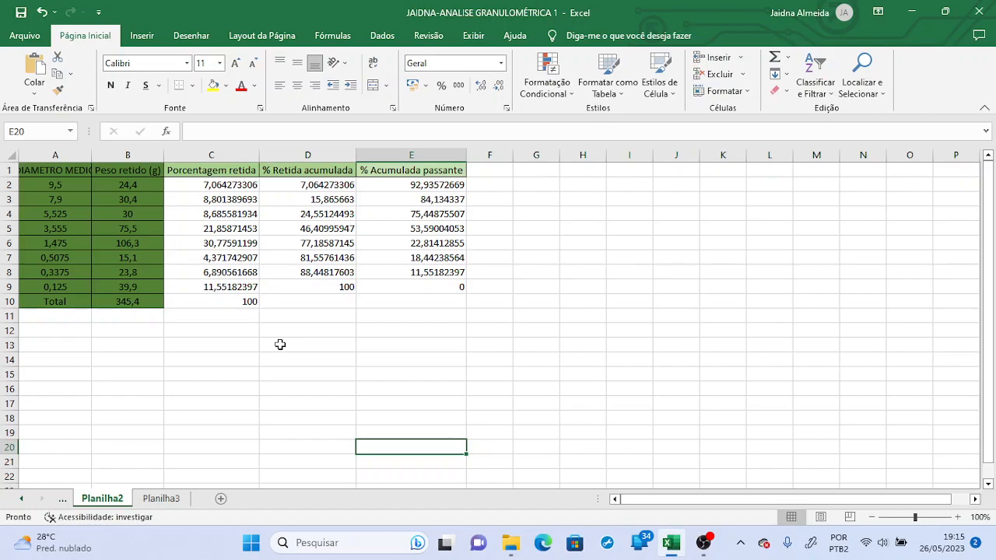
Step: Enter the example label "VxT°" in cell D13
click(280, 343)
double_click(283, 346)
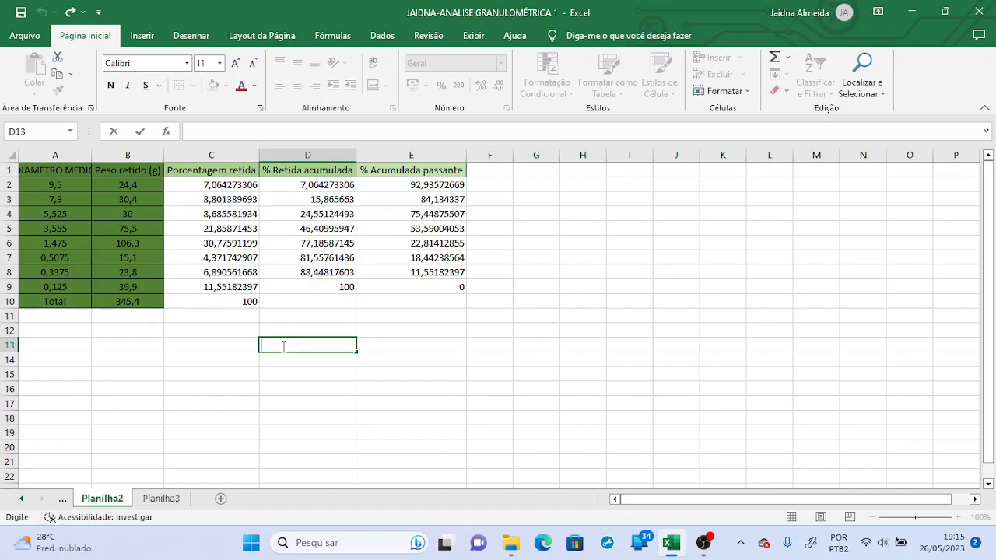
text(VxT°)
click(297, 374)
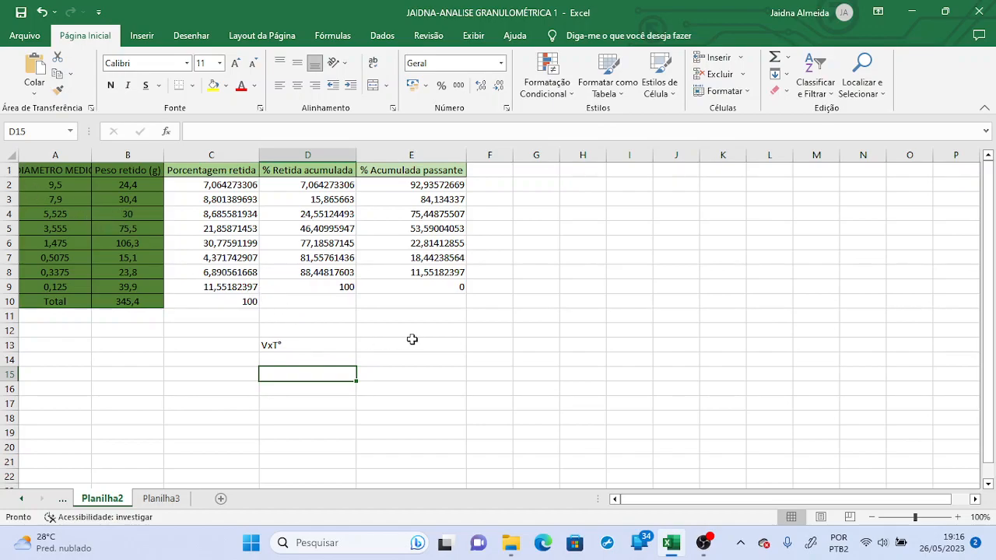
Step: Enter the chart relationship "% acumulada passante x diametro medio" in cell D14
click(268, 360)
double_click(270, 362)
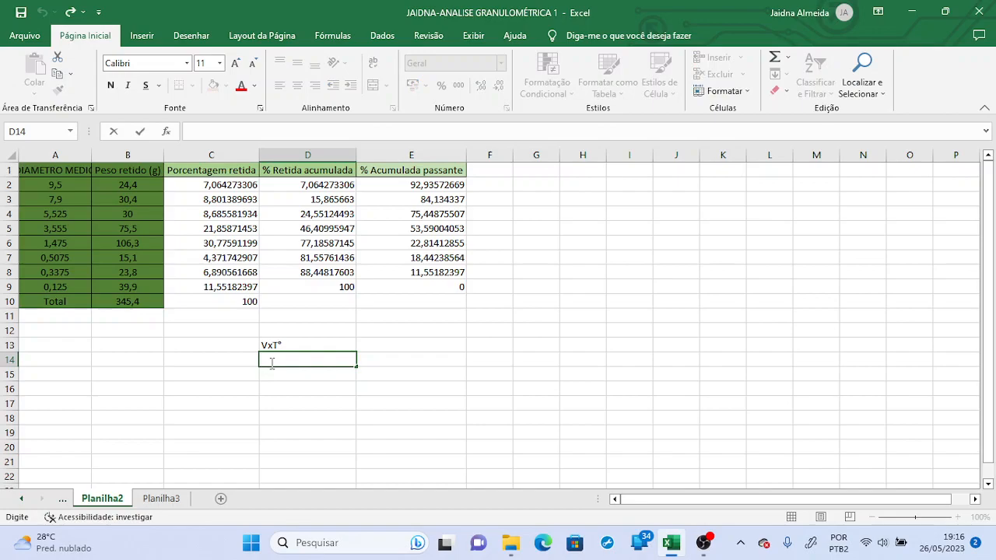
text(% acumulada passante x)
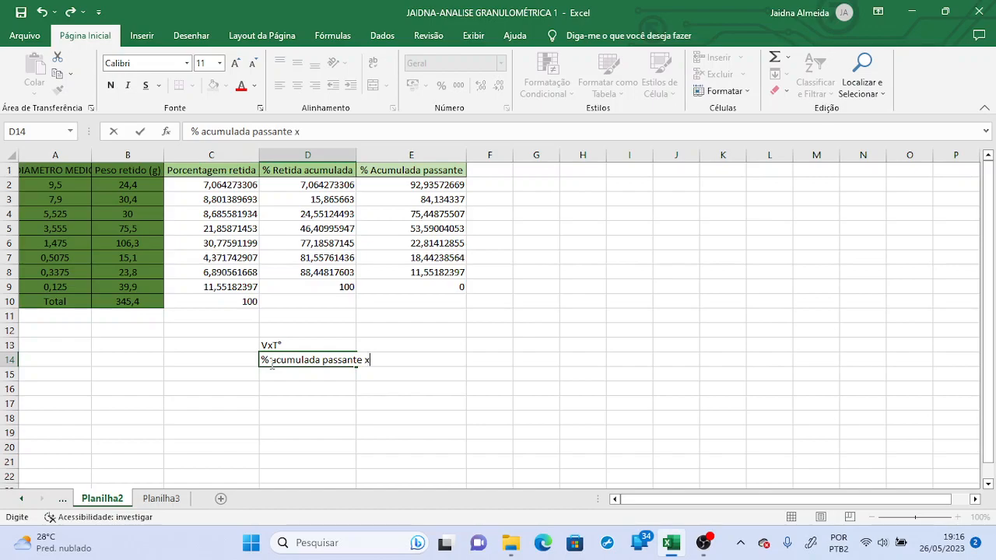
text( diametro medio)
click(290, 414)
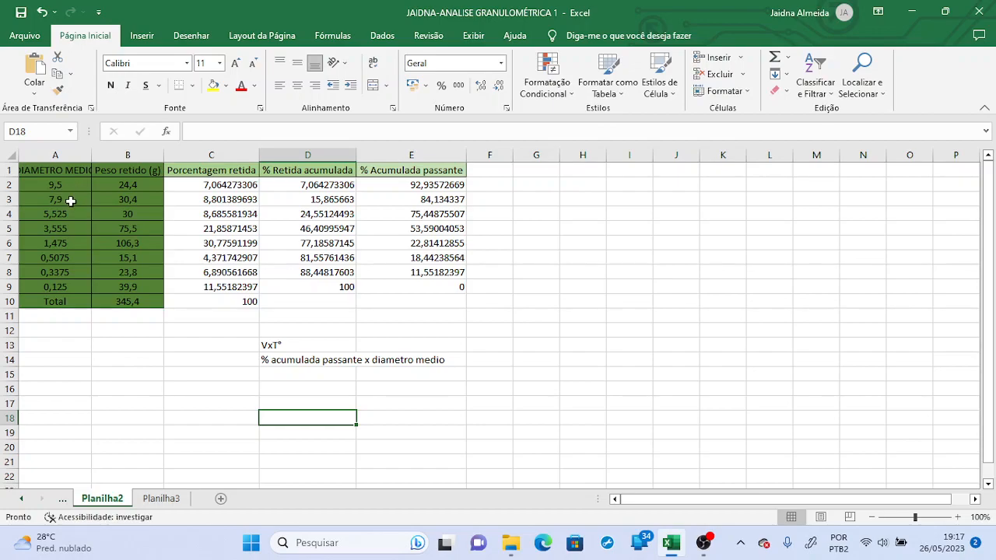
Step: Insert a markers-only scatter chart from A2:A9 and E2:E9, and place it beside the data table
drag(67, 188, 72, 288)
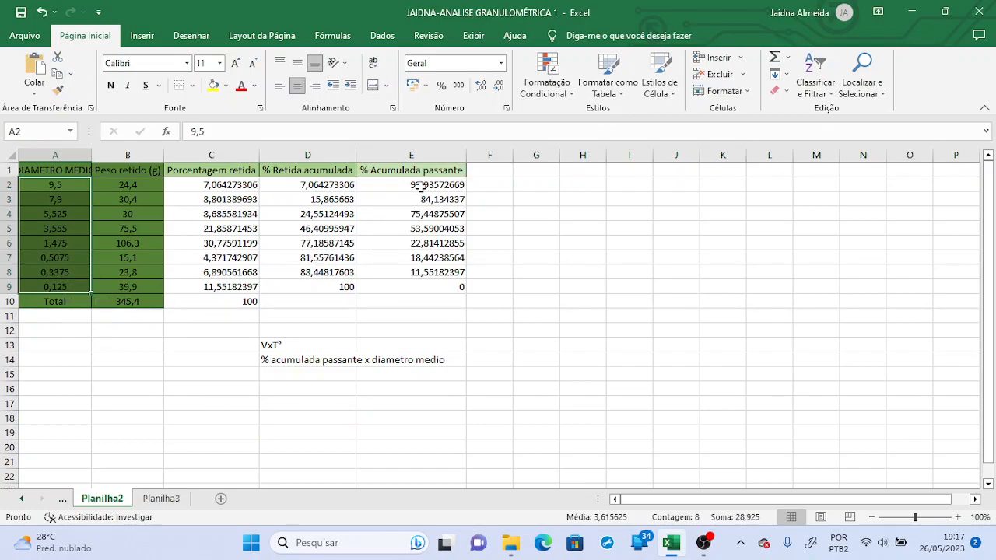
drag(395, 187, 417, 286)
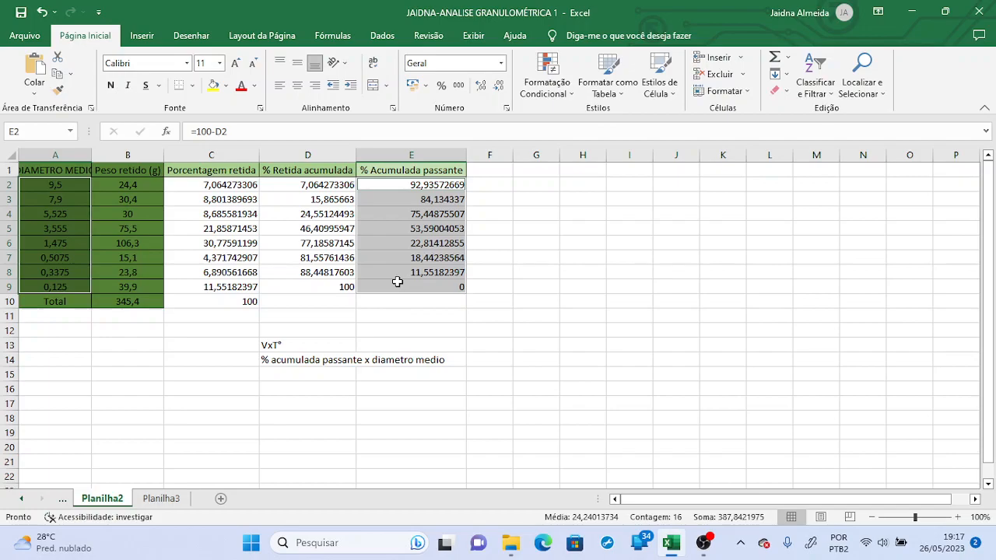
click(138, 35)
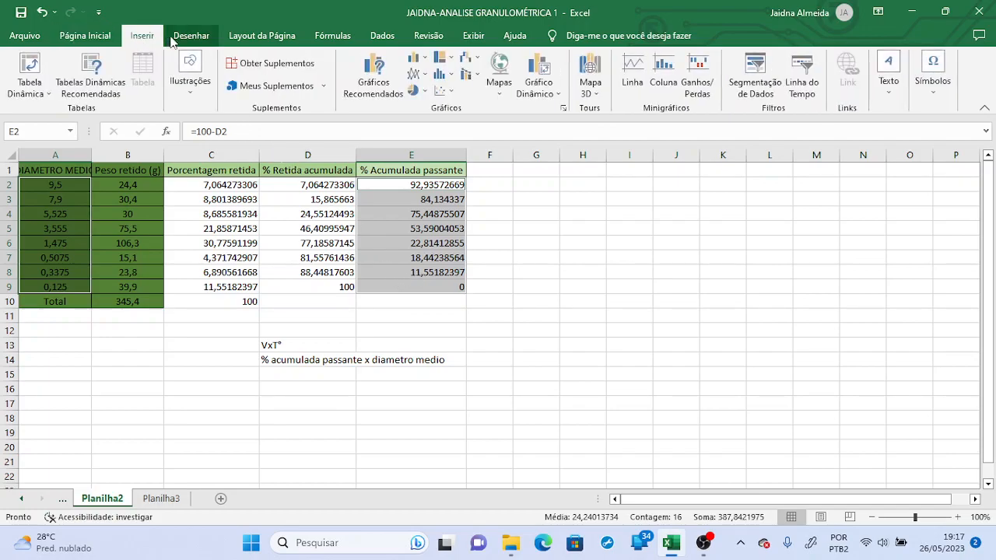
click(446, 92)
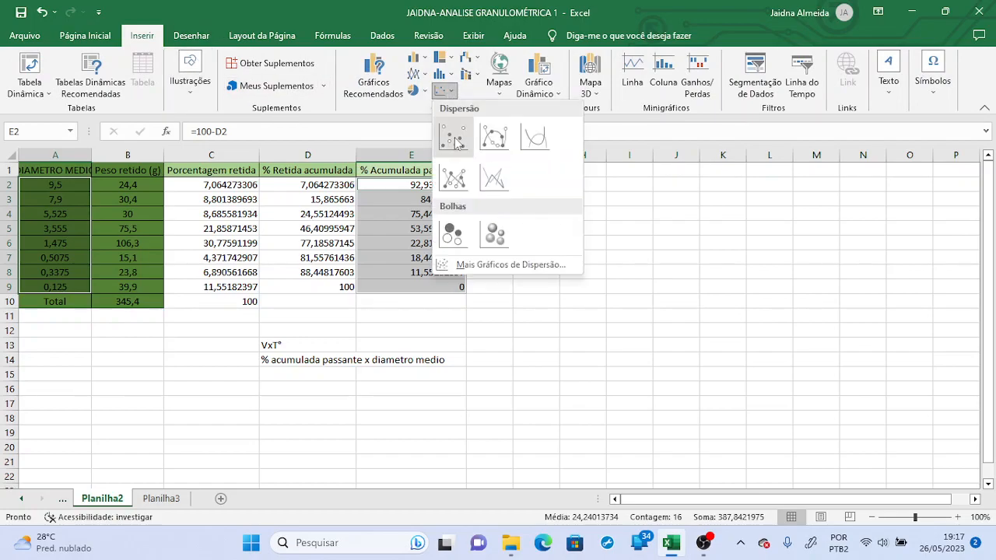
click(455, 139)
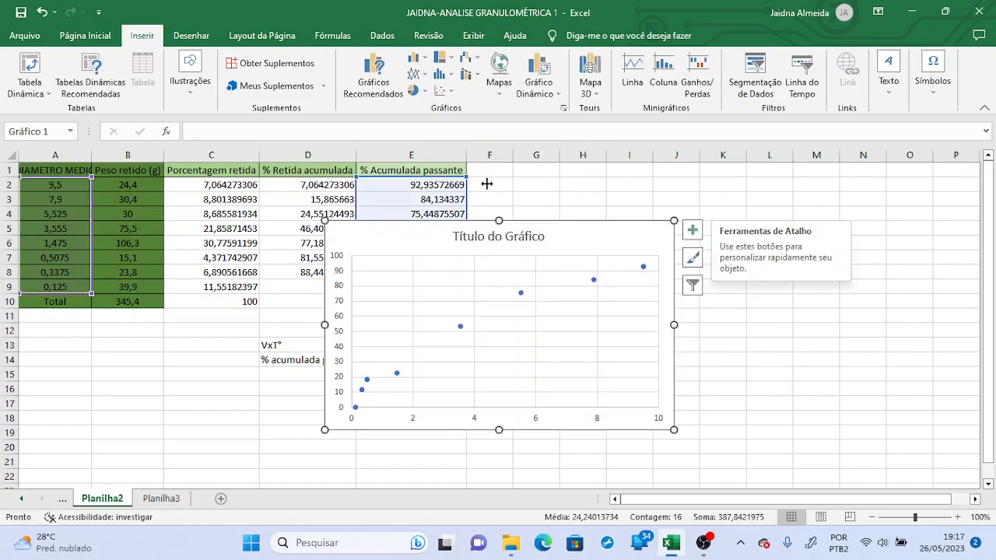
drag(392, 237, 559, 222)
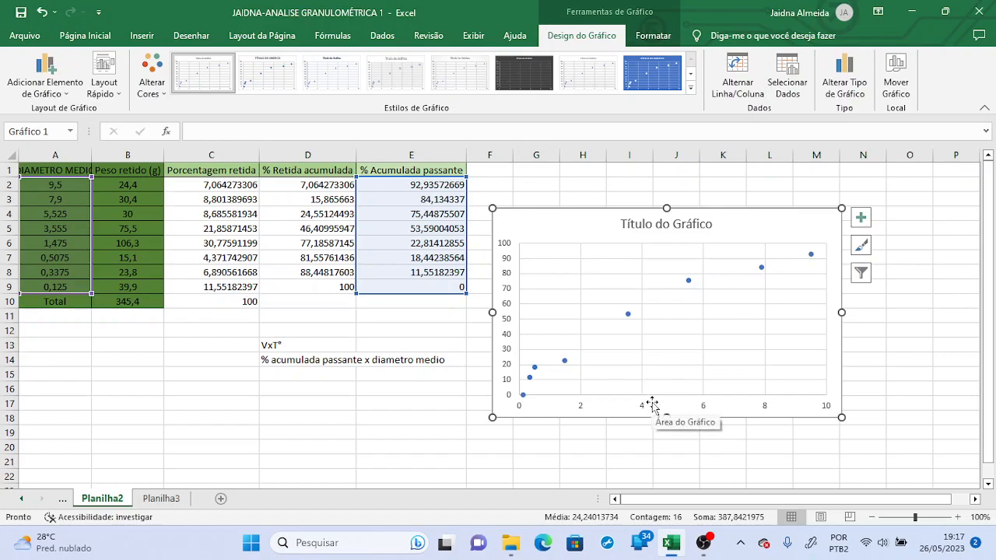
Step: Edit the chart's data series and reselect the mean diameters in A2:A9 as its X values
click(788, 91)
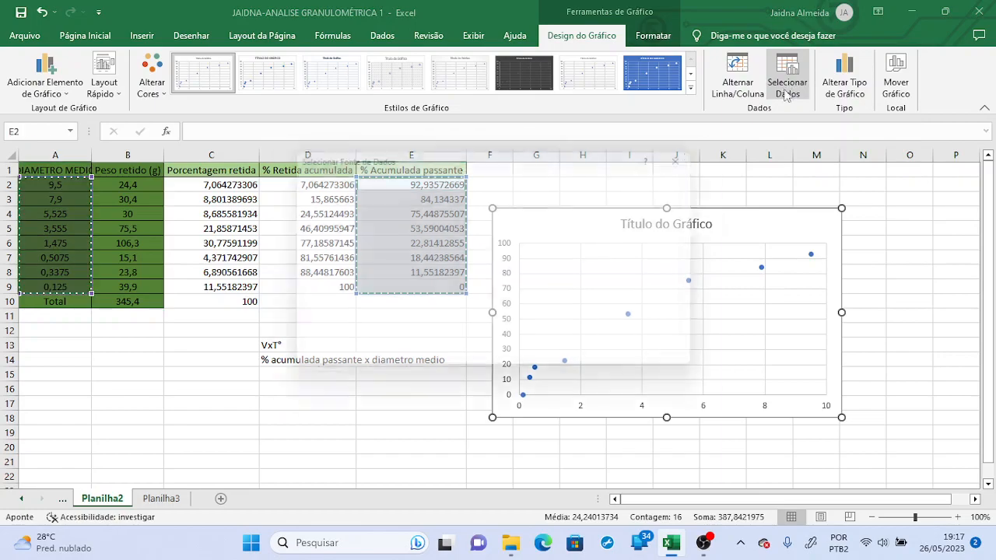
drag(420, 166, 622, 203)
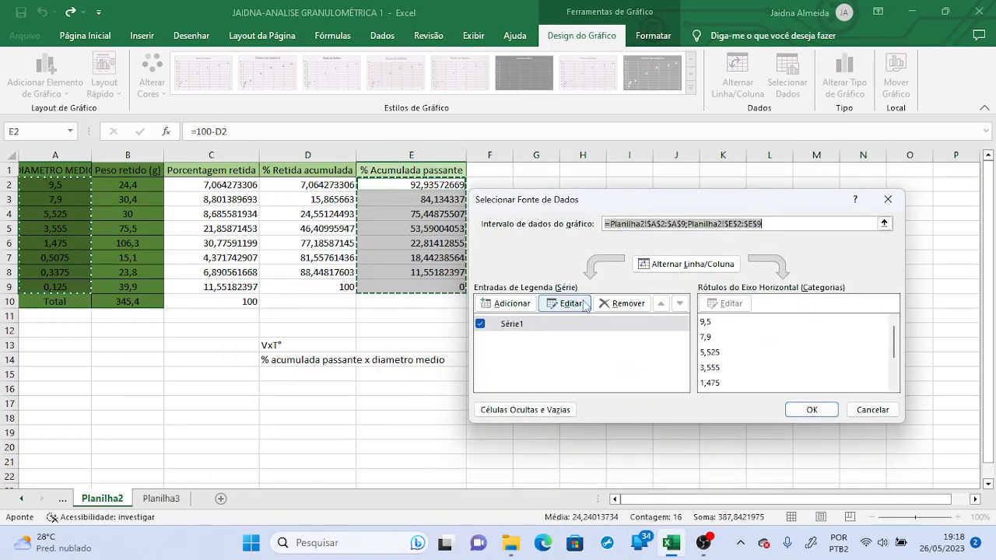
click(551, 305)
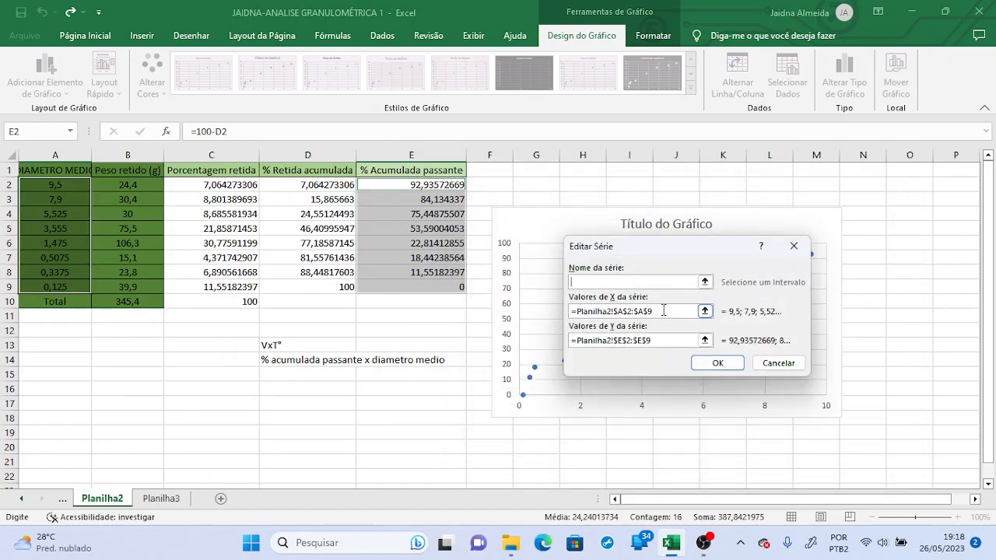
drag(662, 310, 576, 311)
key(BackSpace)
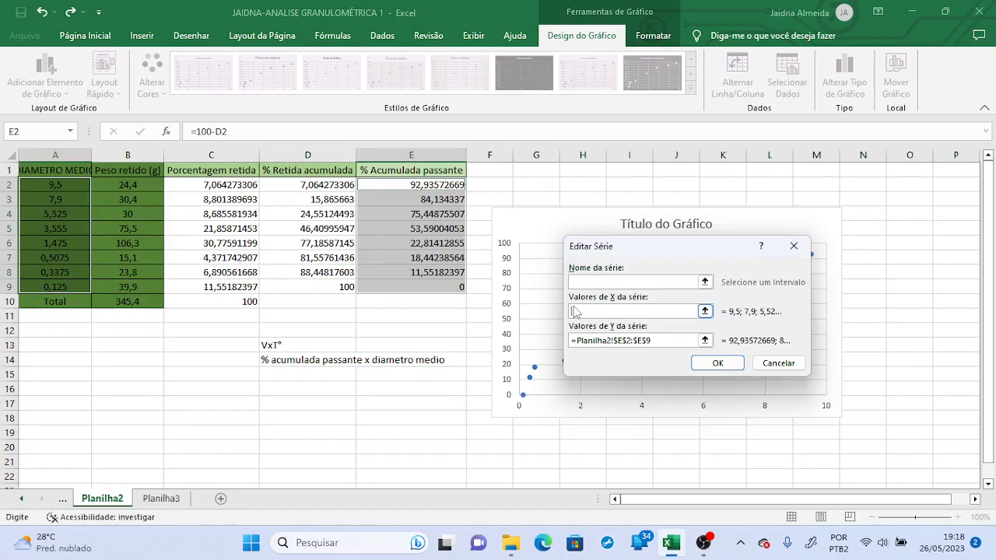
drag(71, 187, 67, 287)
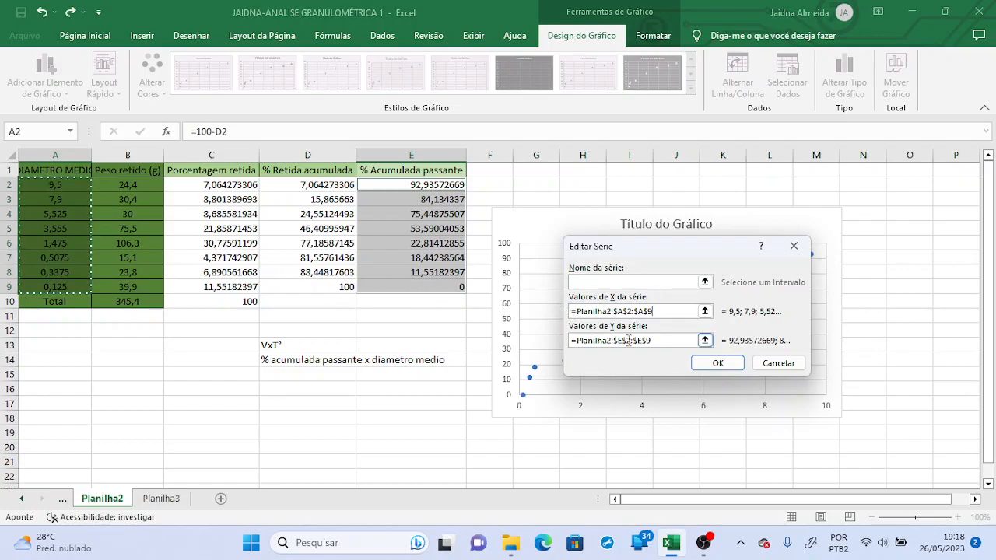
Step: Reselect the cumulative passing percentages in E2:E9 as the series' Y values and apply the data source
drag(652, 341, 616, 342)
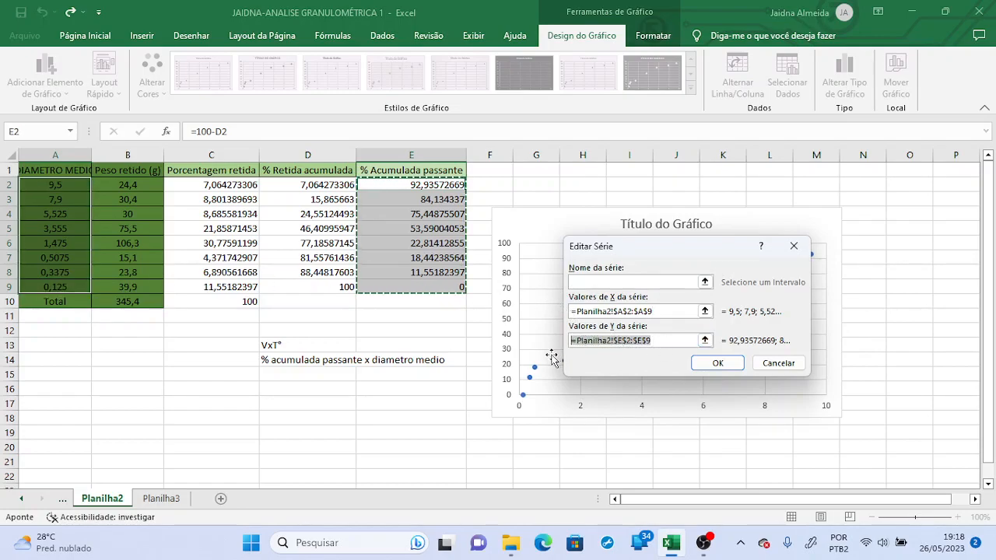
key(BackSpace)
drag(416, 189, 420, 286)
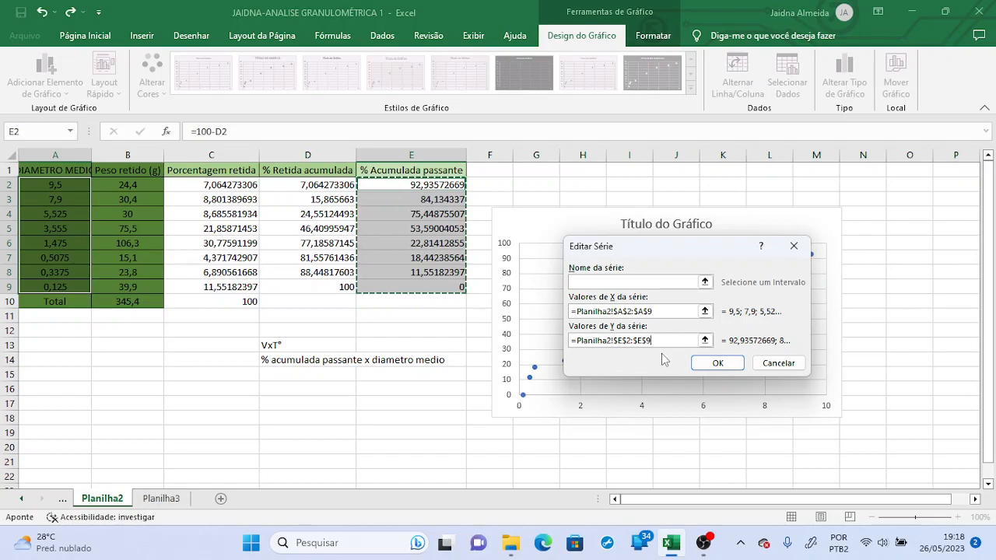
click(713, 366)
click(811, 410)
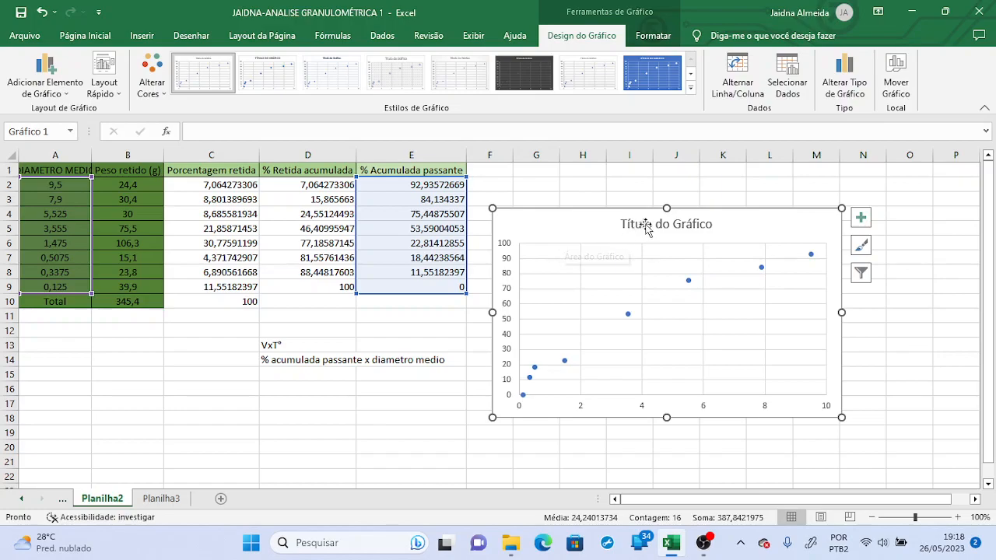
click(670, 223)
double_click(682, 226)
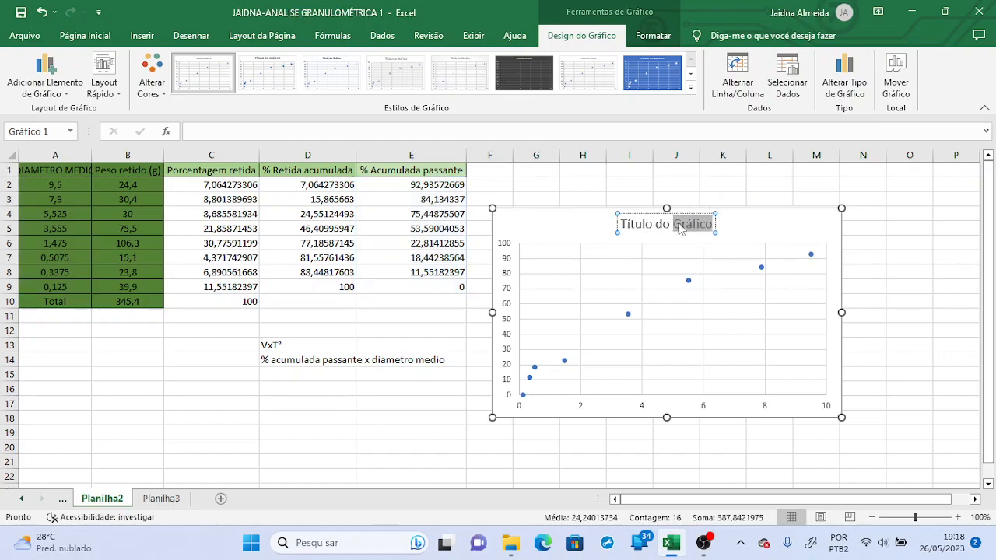
click(681, 226)
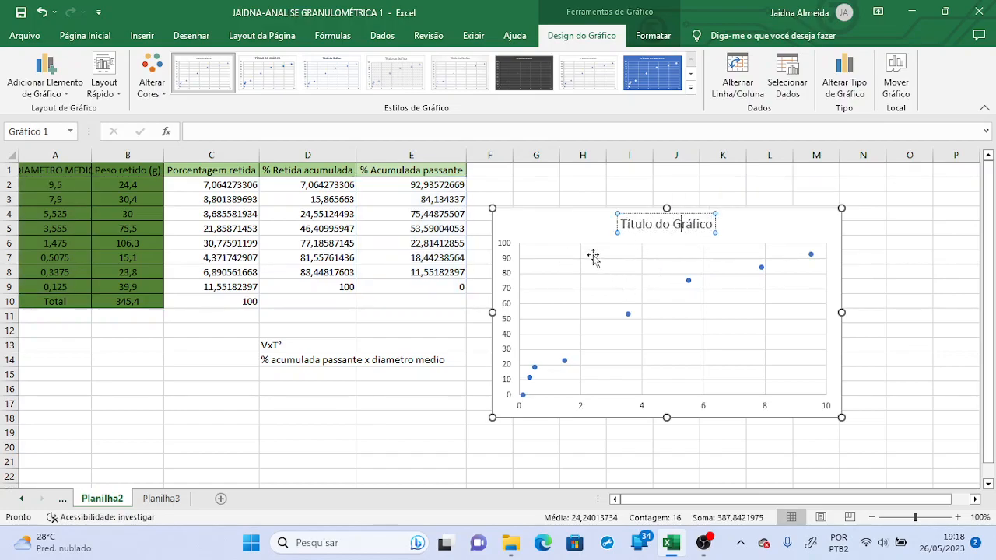
click(571, 232)
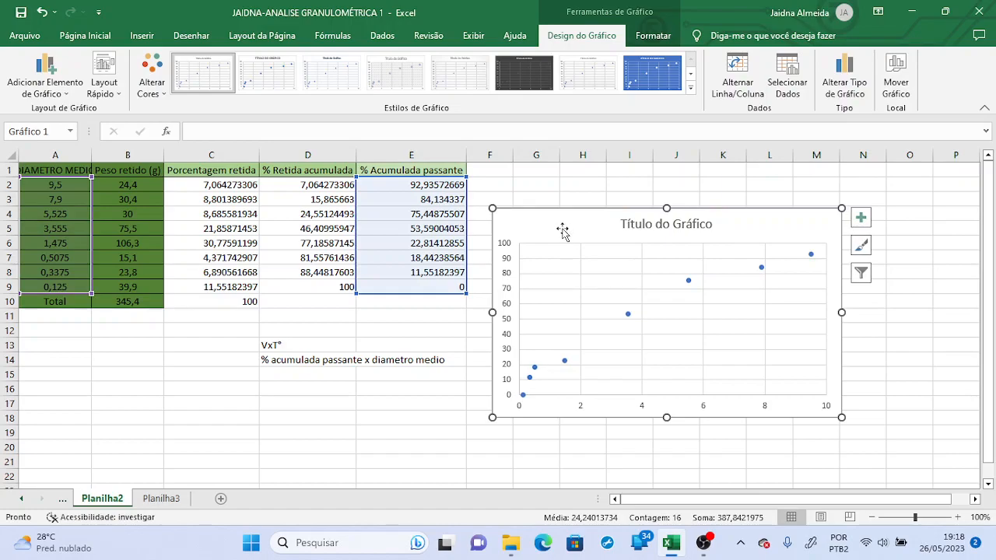
Step: Nudge the chart slightly toward the table and change its title to "%Acumulada passante x Diâmetro médio"
drag(562, 227, 556, 228)
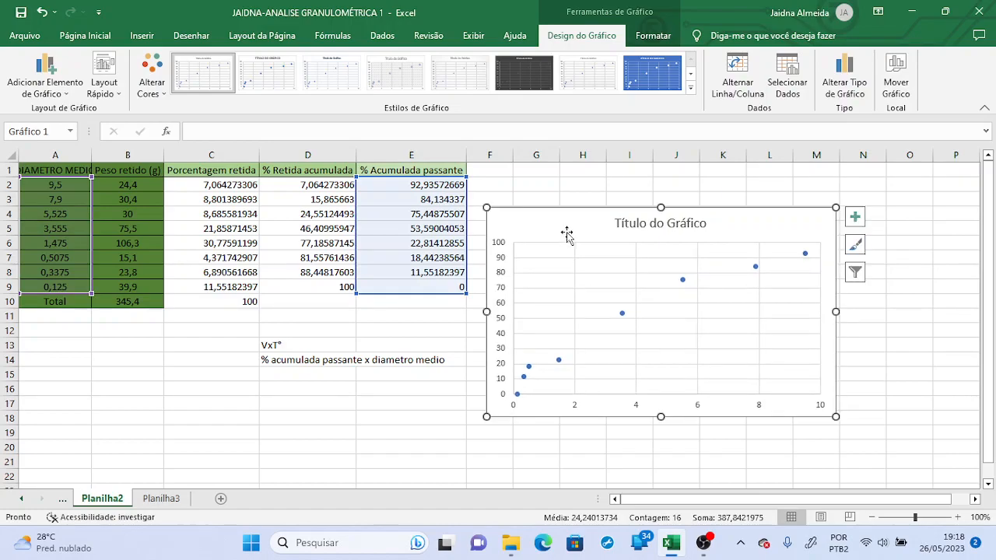
click(646, 225)
double_click(657, 224)
drag(702, 223, 616, 225)
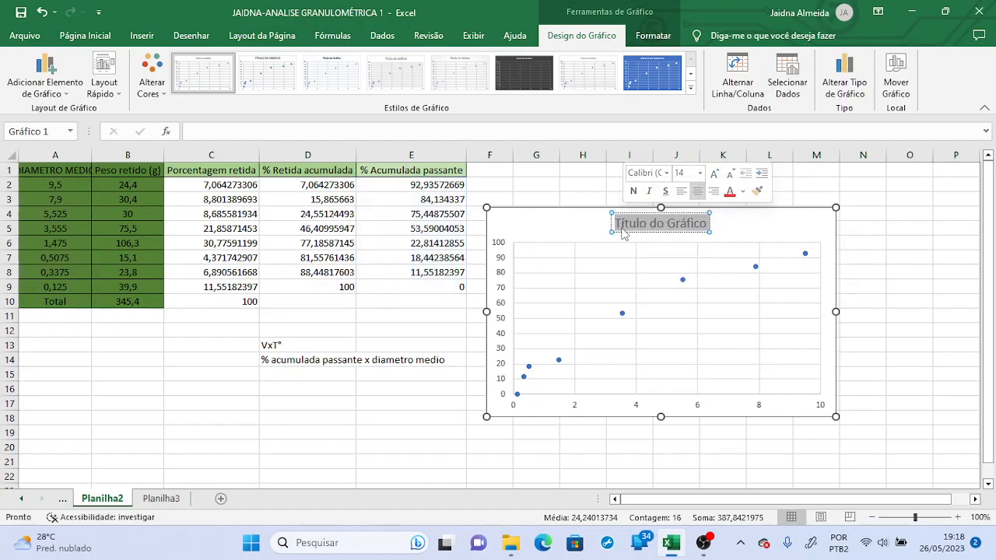
text(%)
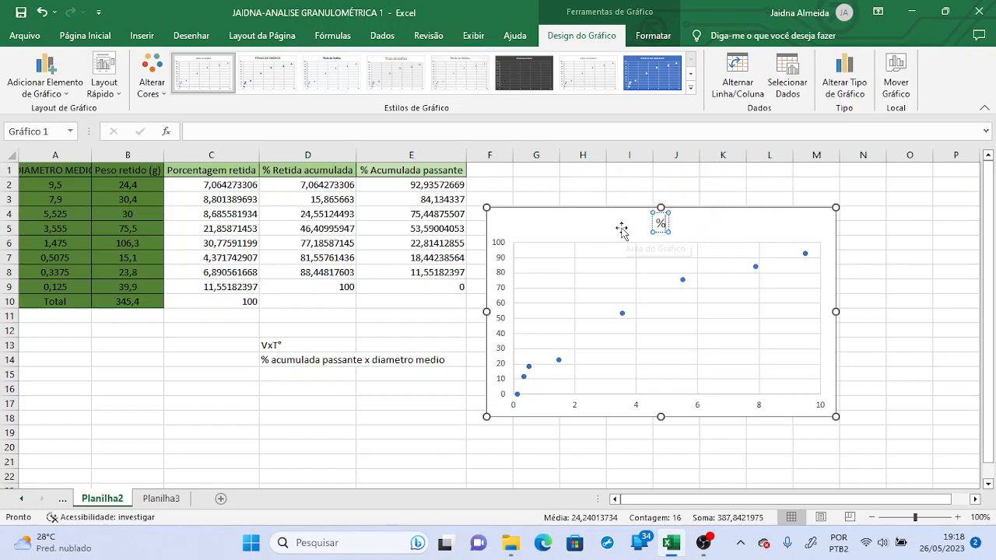
text(Acumulada passante x)
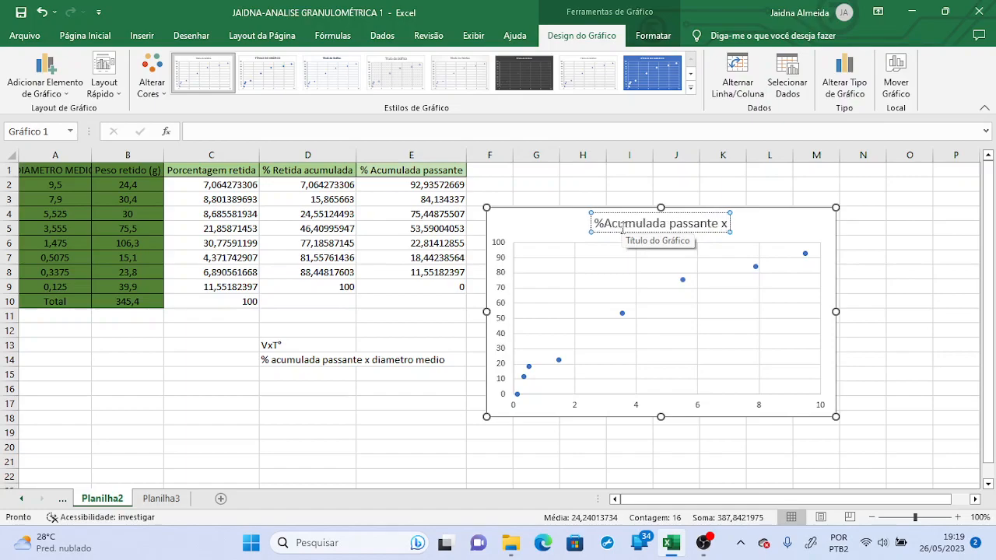
text( DiÂmet)
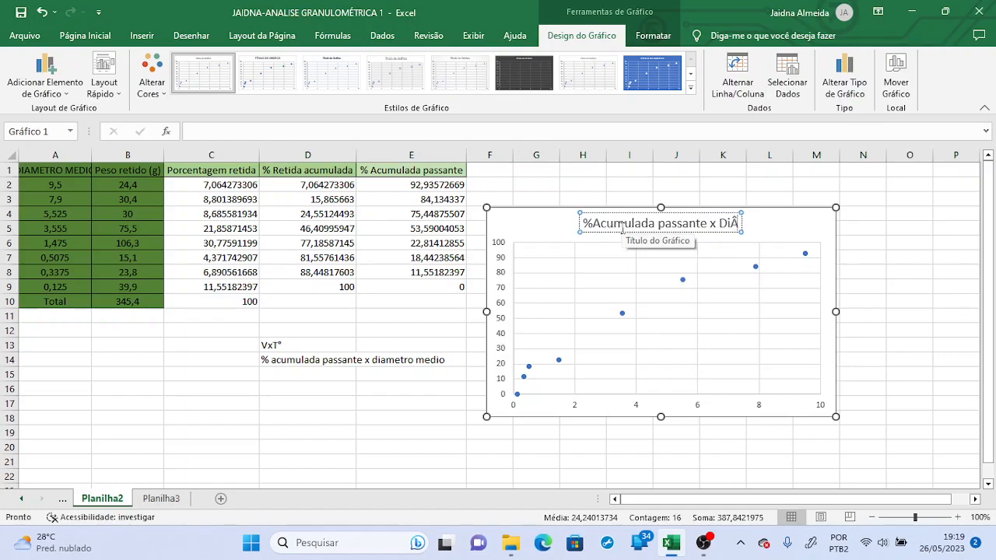
key(BackSpace)
key(BackSpace)
key(BackSpace)
key(BackSpace)
text(âmetro médio)
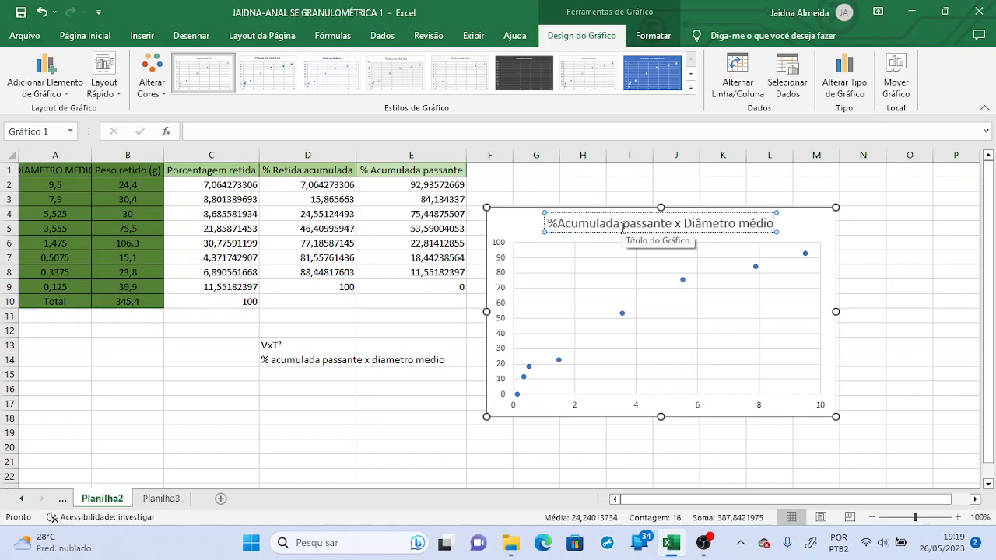
click(532, 238)
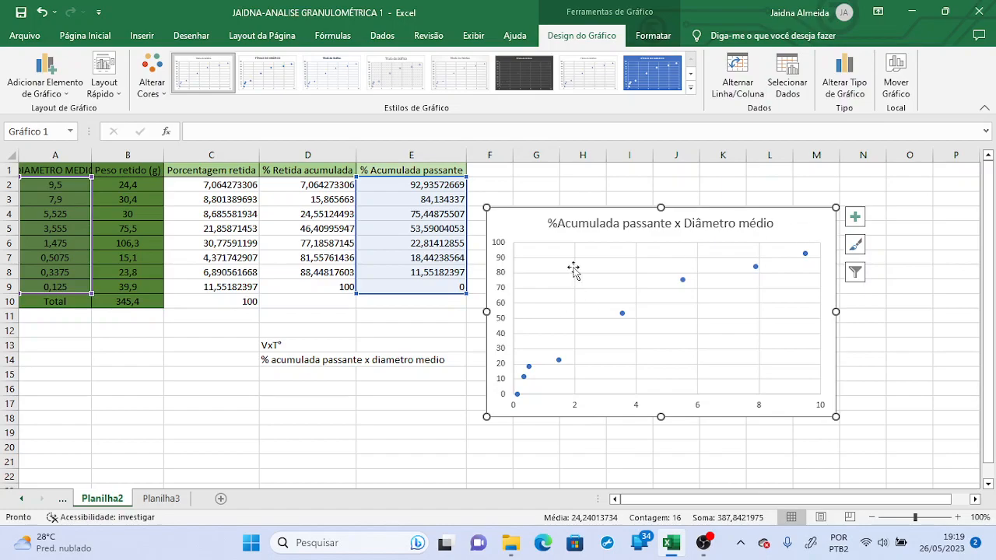
Step: Add axis titles to the chart and set the horizontal axis title to "Diâmetro médio (mm)"
click(853, 219)
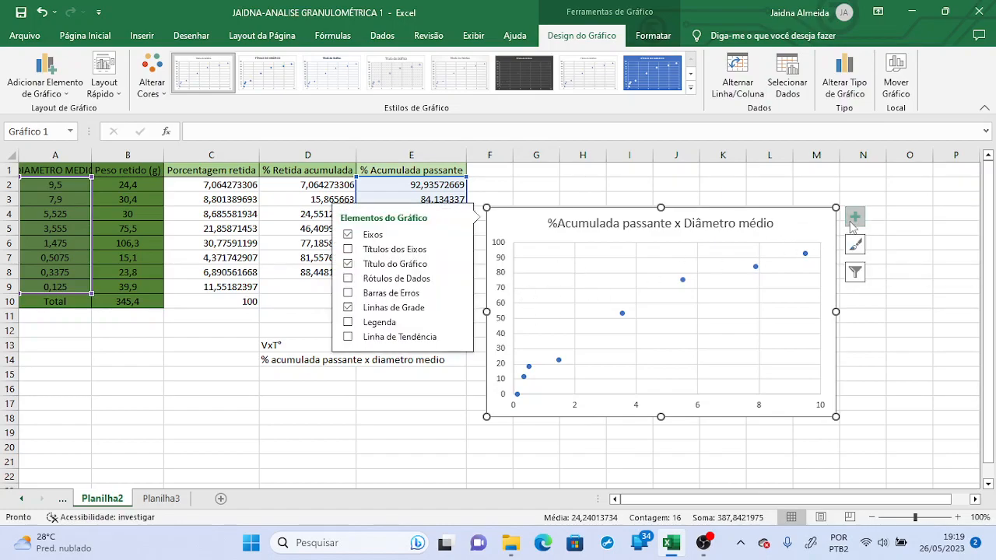
click(351, 252)
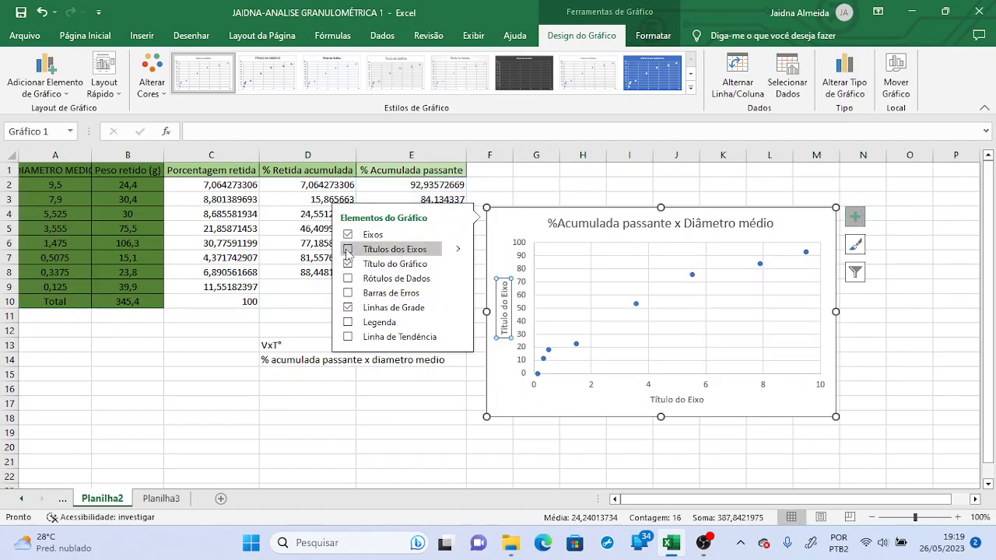
click(663, 403)
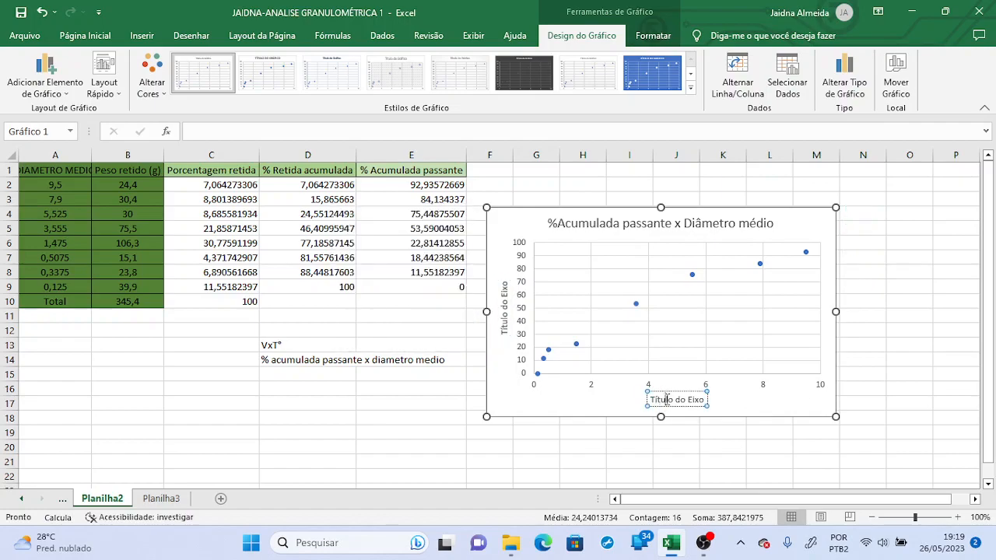
triple_click(664, 402)
text(Diâmetr)
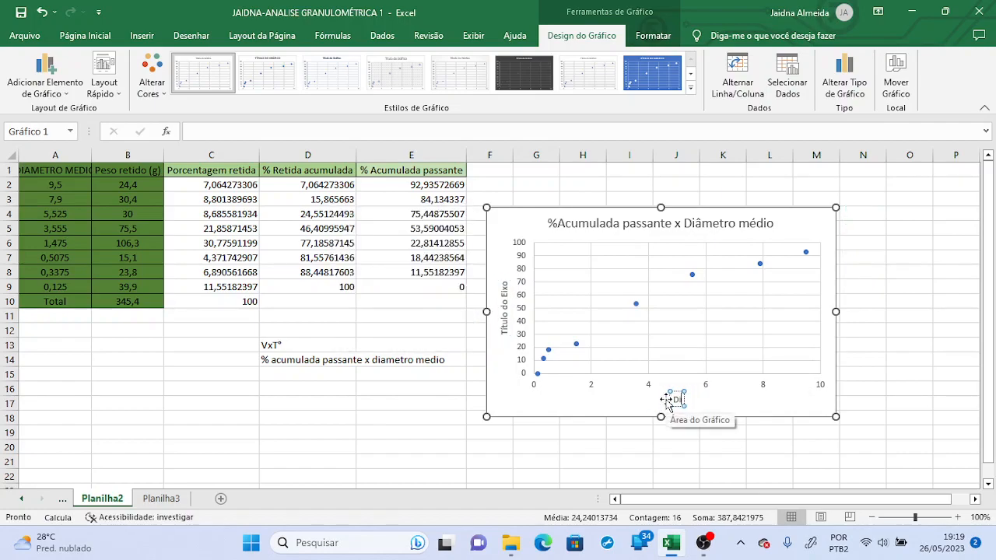
key(BackSpace)
key(BackSpace)
key(BackSpace)
key(BackSpace)
key(BackSpace)
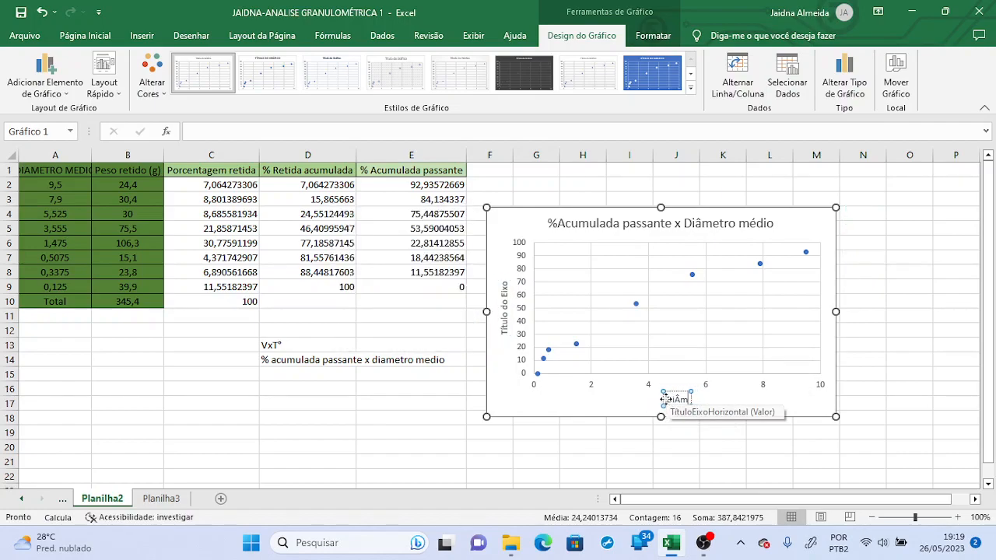
text(âmetro méd)
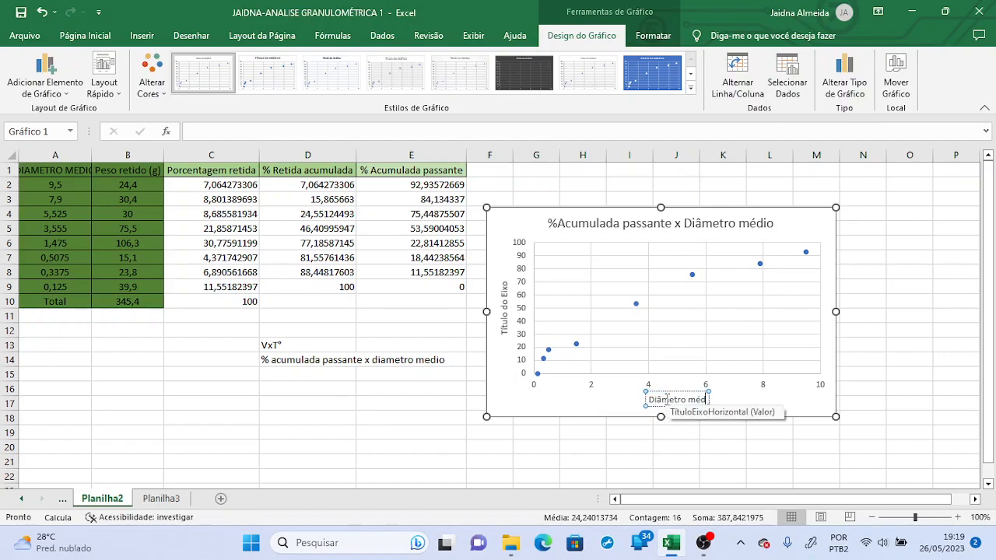
text(io (mm))
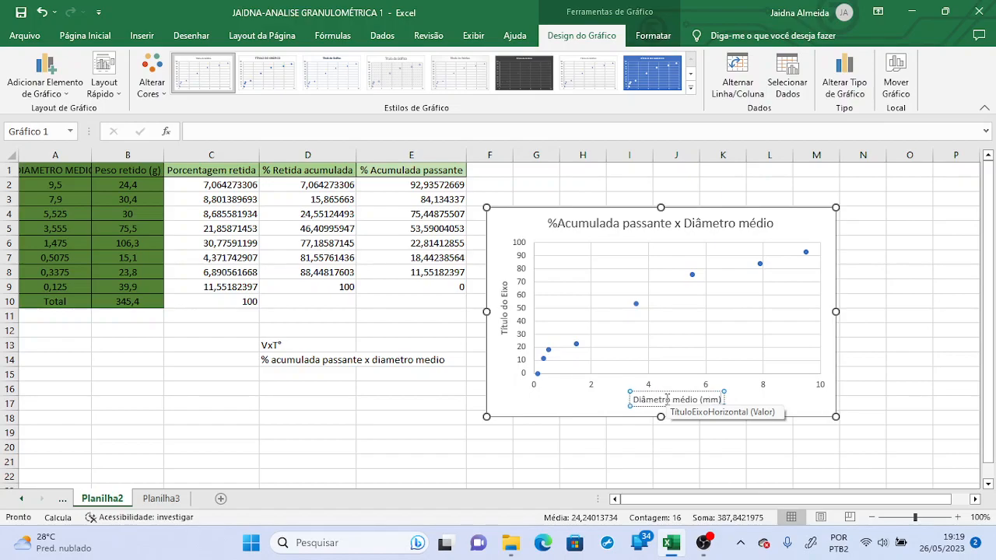
Step: Change the chart's vertical axis title to "% Acumulada passante (%)"
click(504, 307)
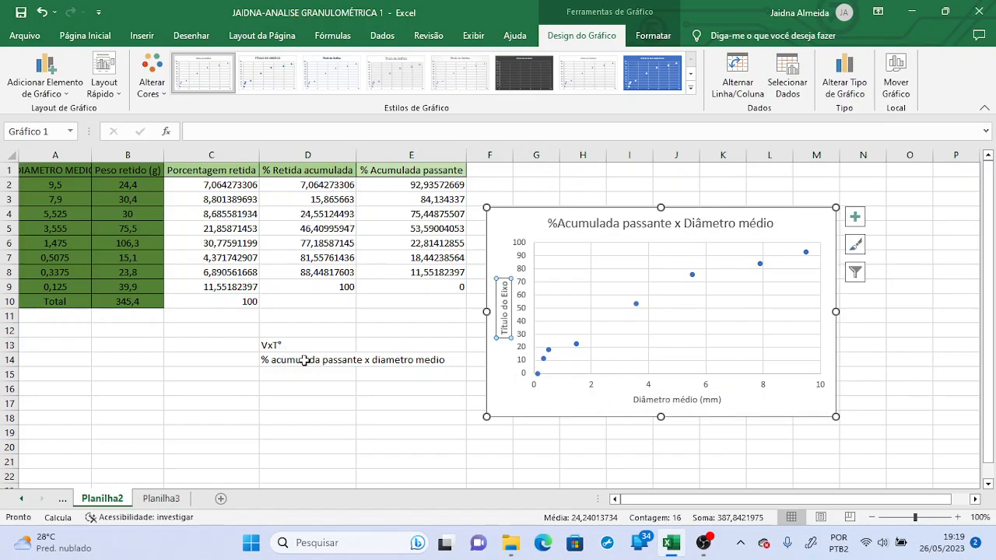
double_click(505, 300)
click(505, 298)
click(502, 280)
drag(502, 280, 505, 331)
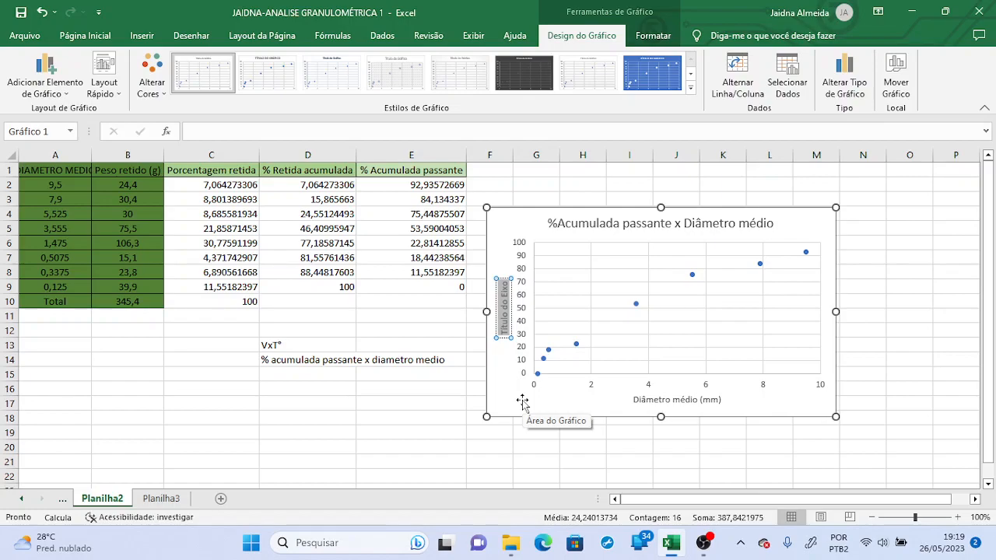
text(% Acum)
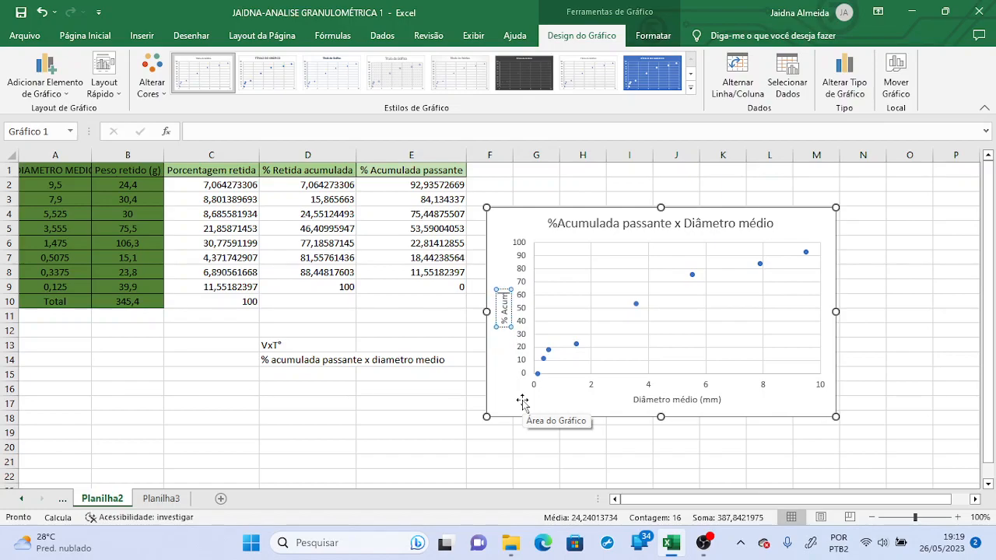
text(ulada passante ()
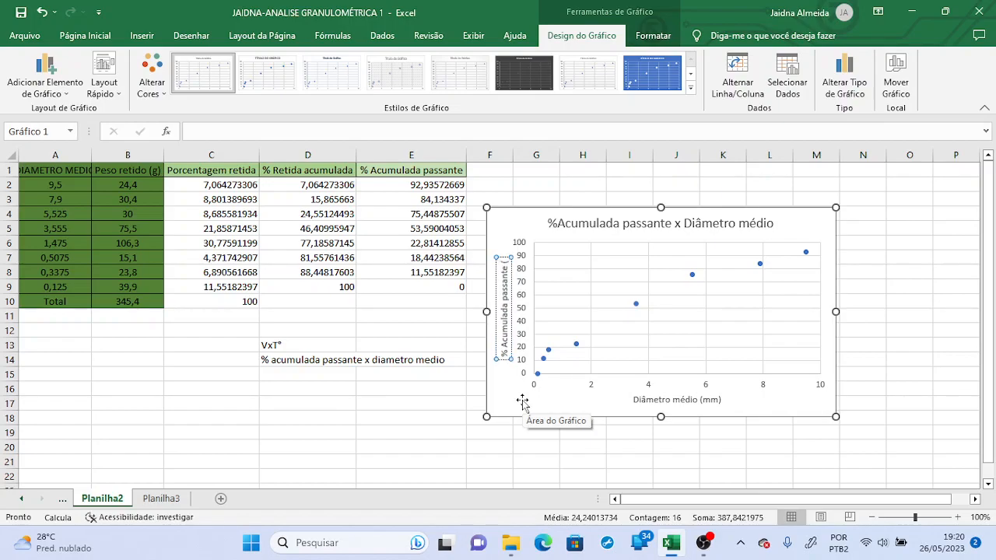
text(%))
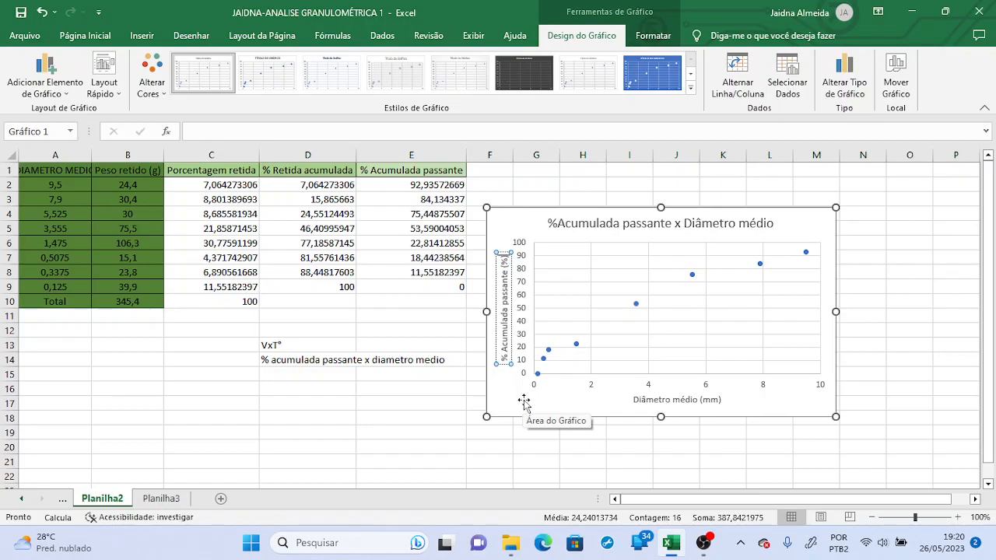
click(828, 445)
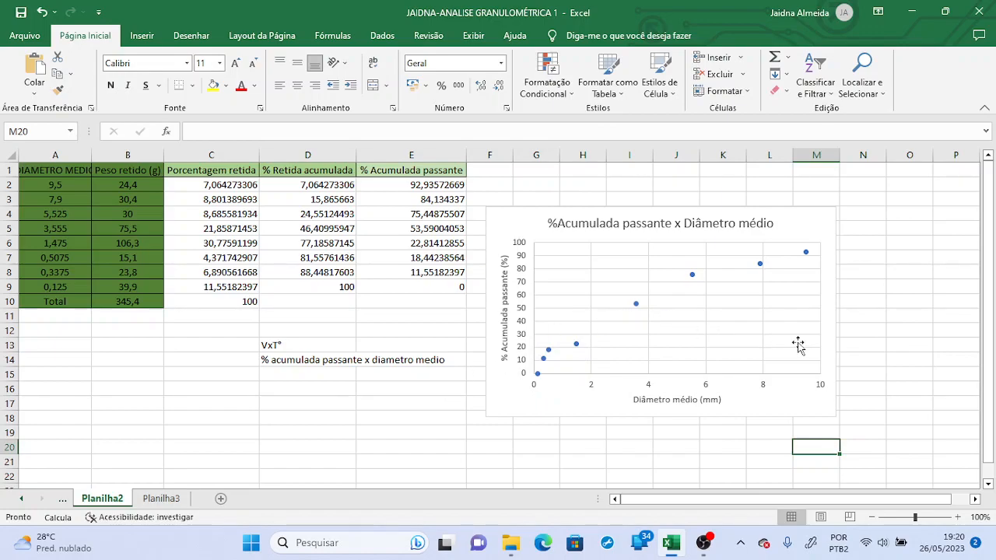
Step: Add a linear trendline with its equation displayed, and move the equation to the upper-left part of the plot
click(513, 226)
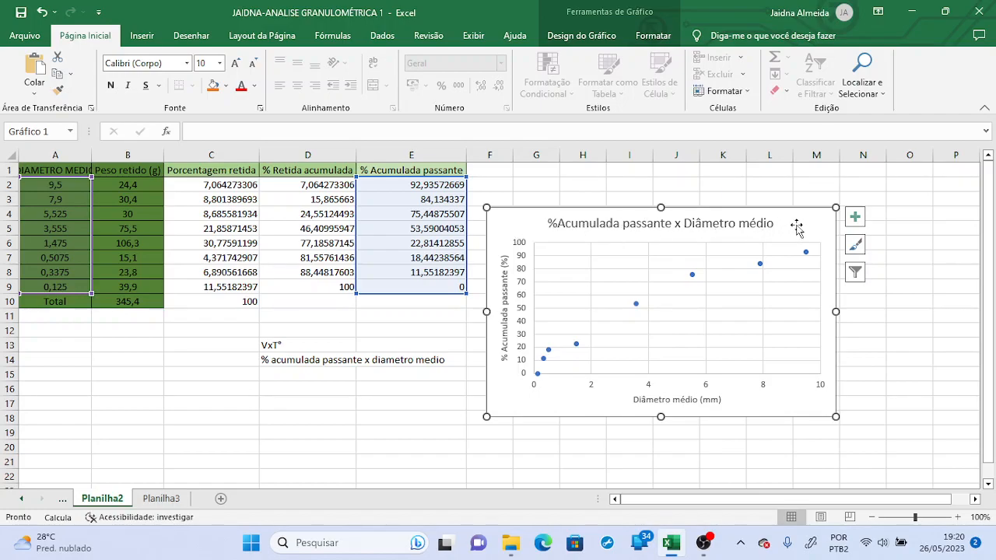
click(852, 221)
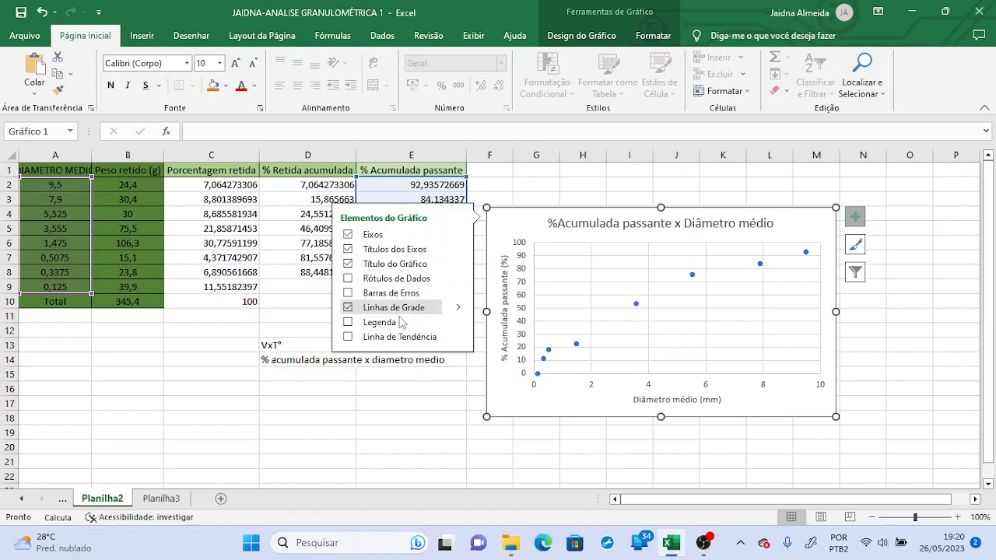
click(348, 338)
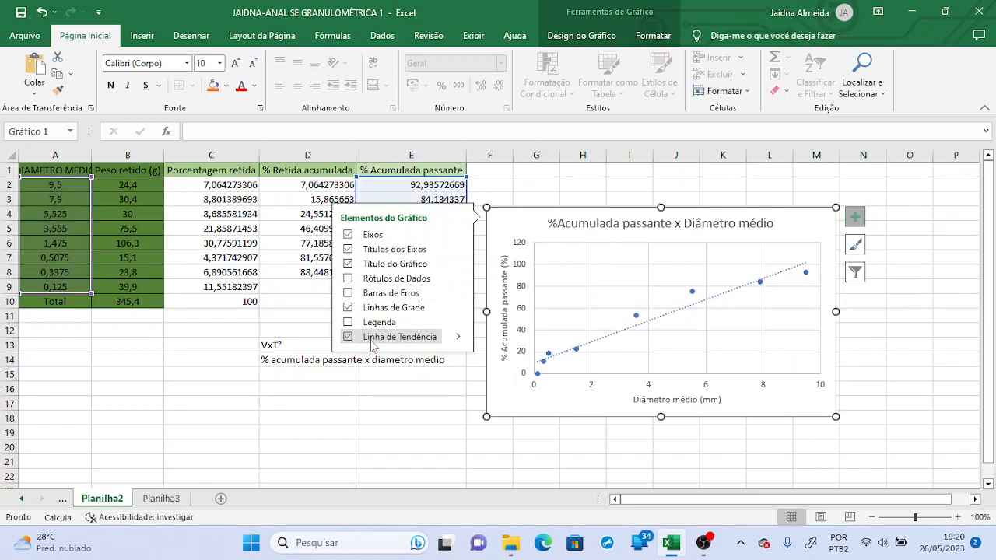
click(457, 338)
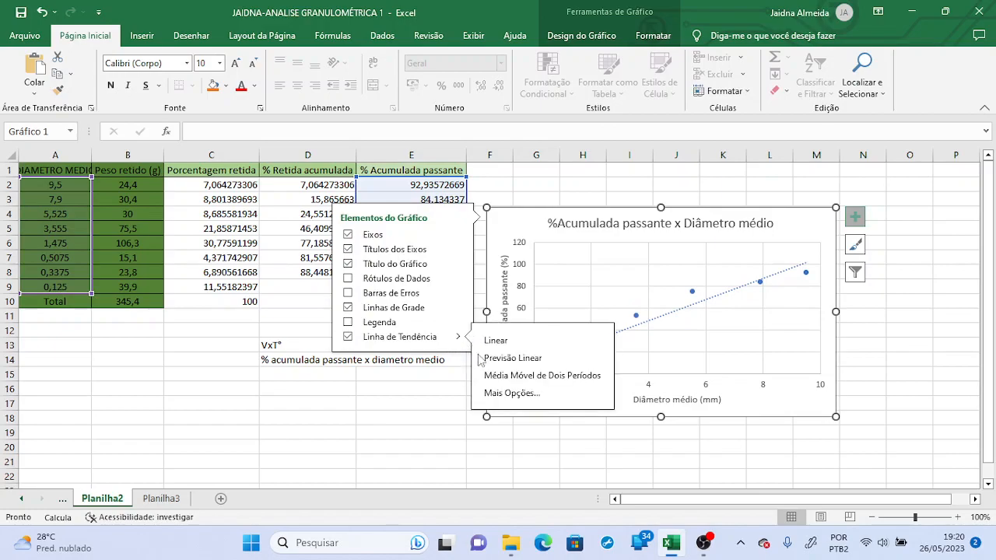
click(499, 394)
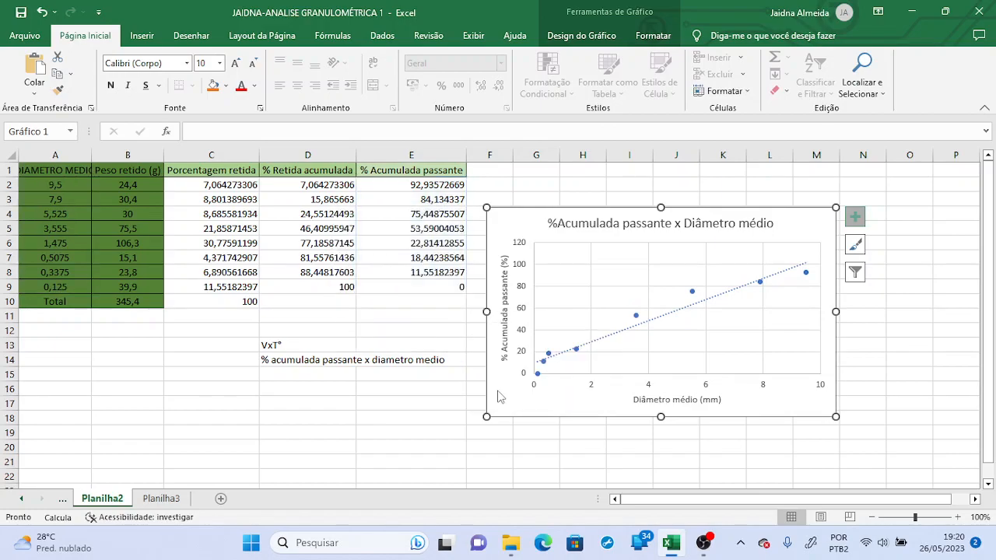
scroll(873, 338, down, 3)
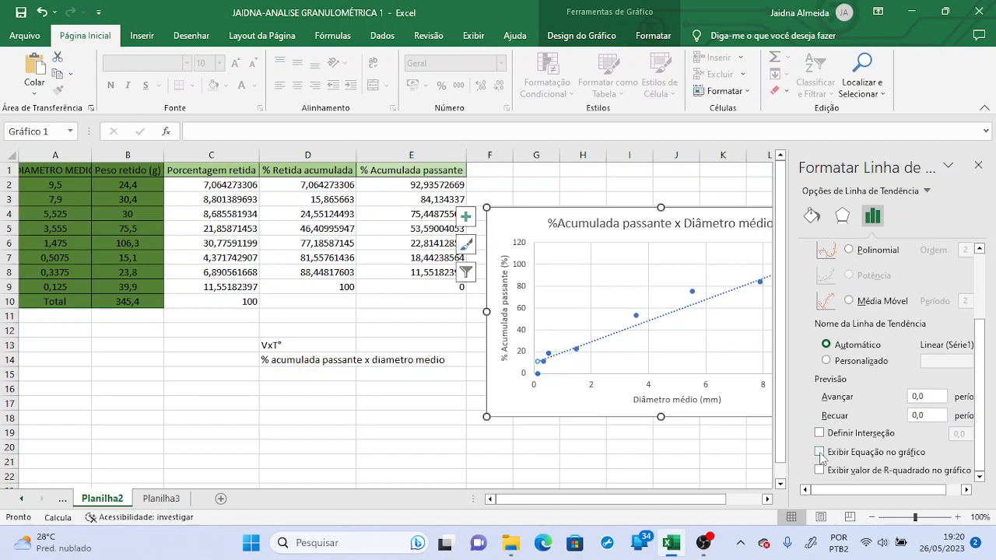
click(820, 454)
click(743, 264)
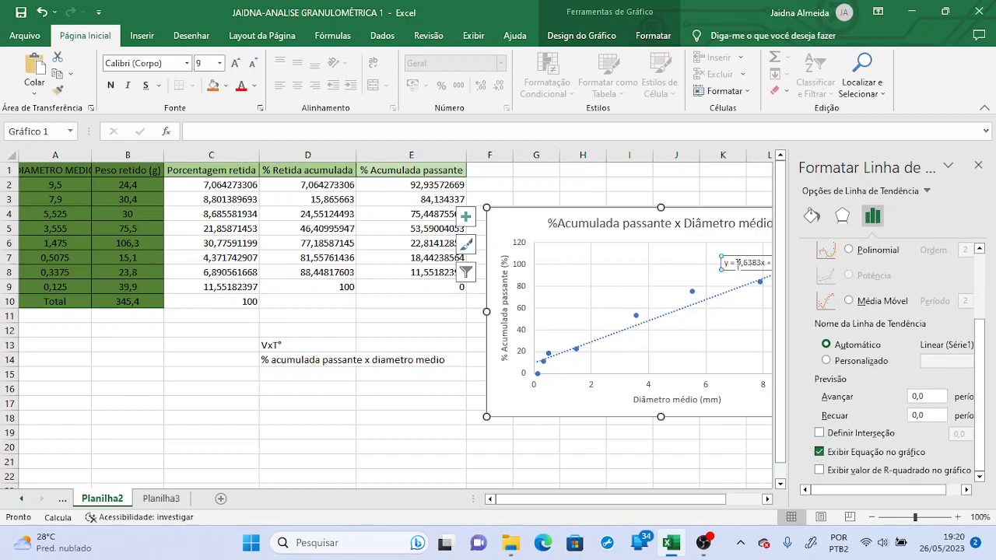
drag(745, 269, 587, 259)
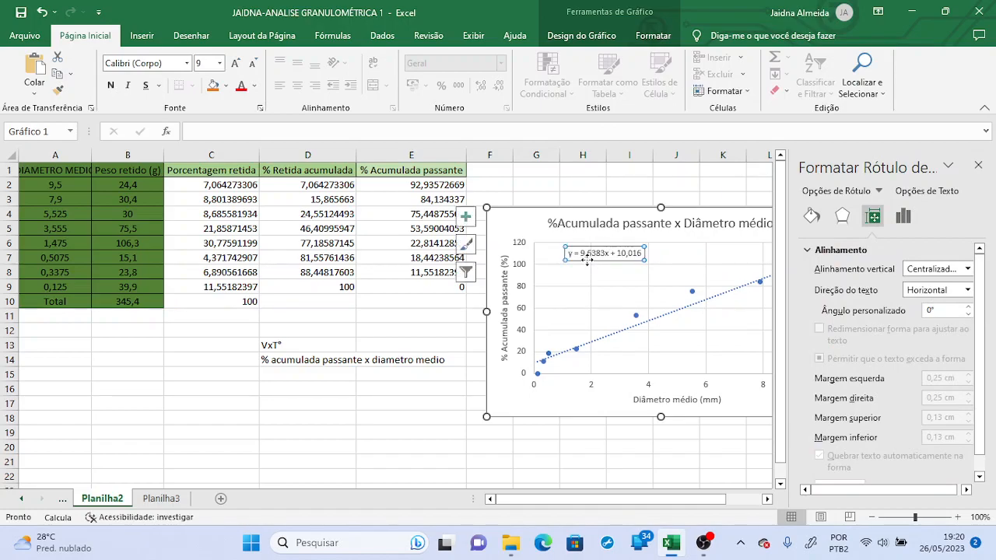
Step: Shift the chart toward the data table and display the trendline's R-squared value on it
scroll(848, 432, down, 1)
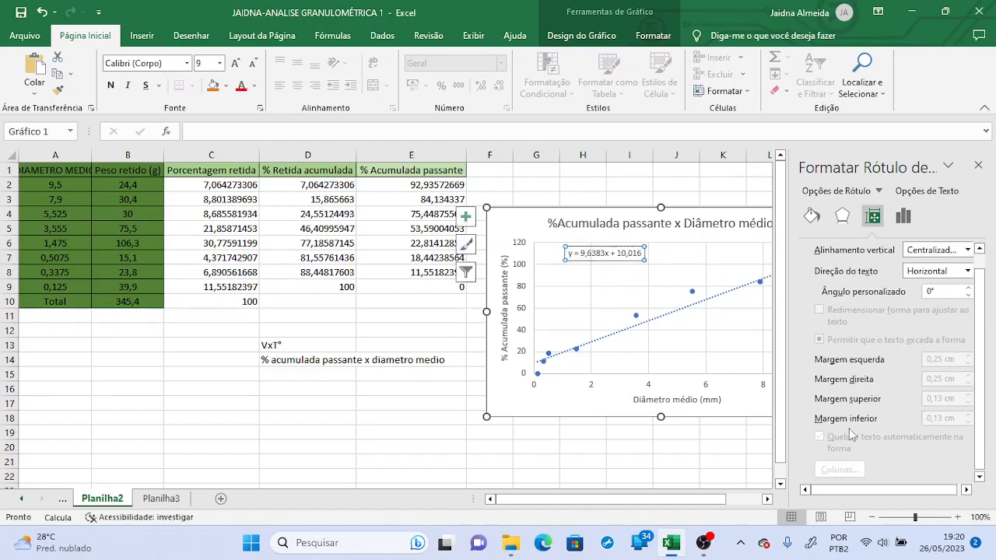
click(901, 219)
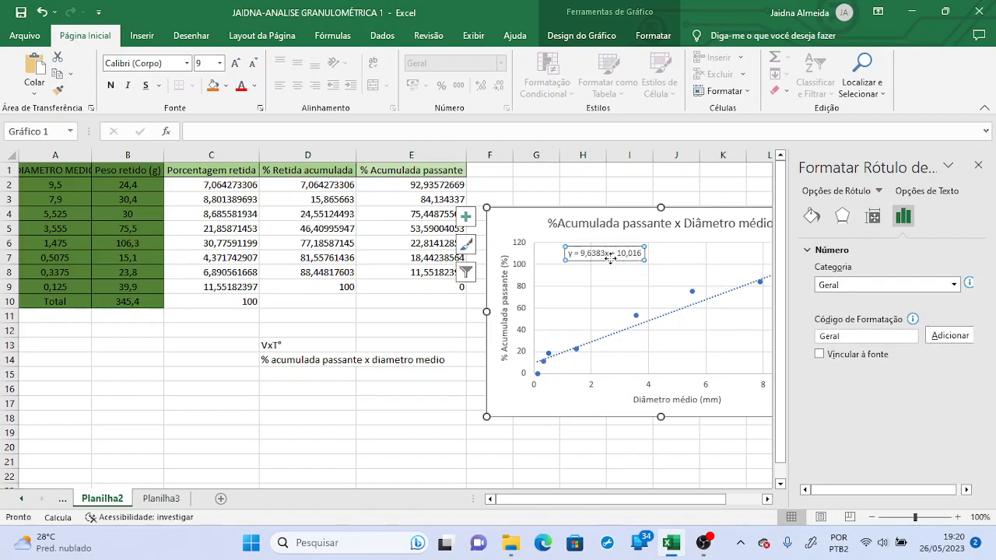
drag(518, 224, 444, 224)
click(842, 215)
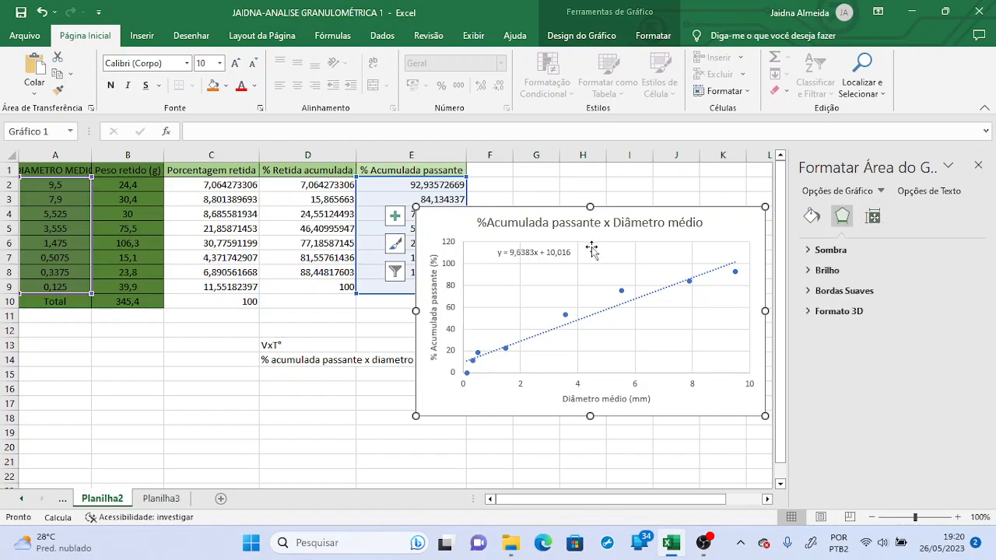
click(548, 249)
click(584, 318)
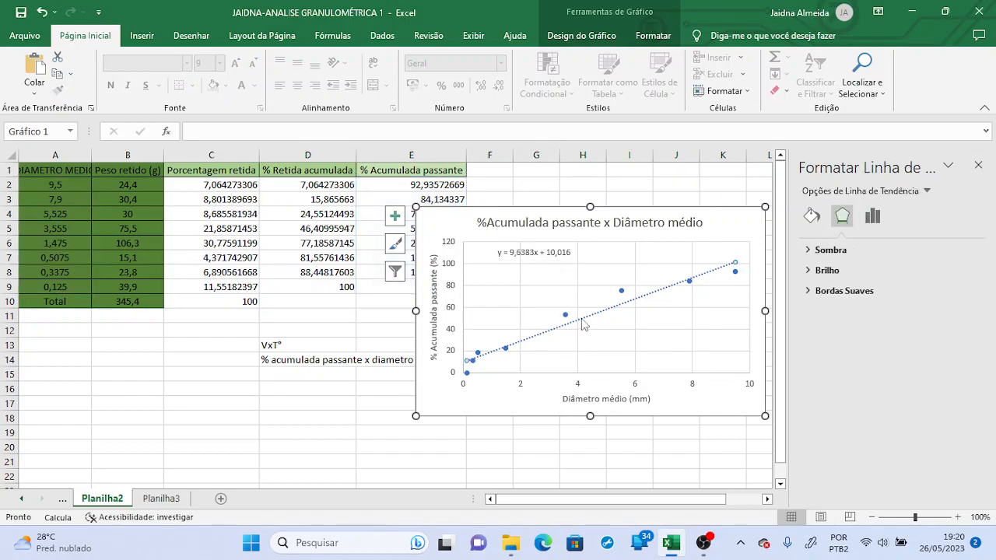
click(872, 216)
scroll(890, 367, down, 5)
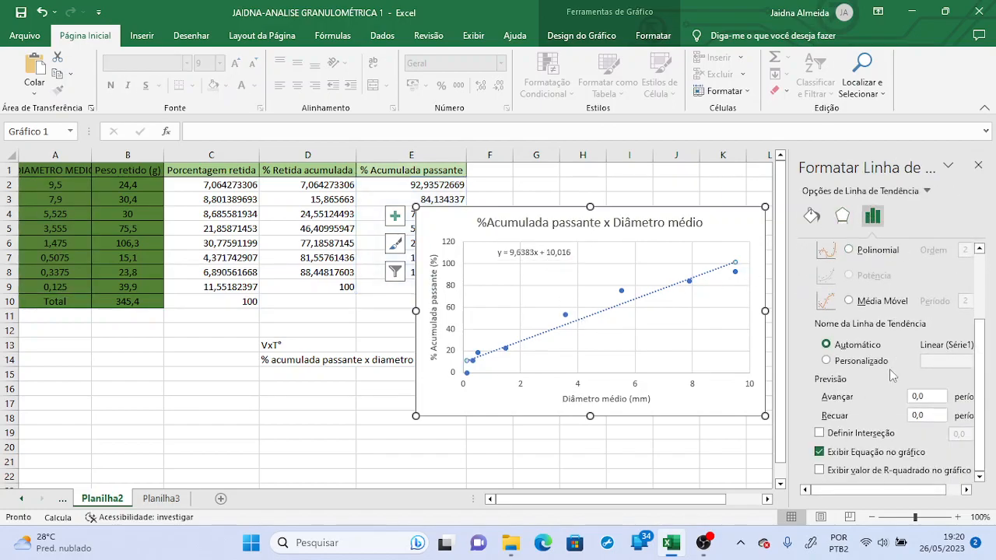
click(824, 471)
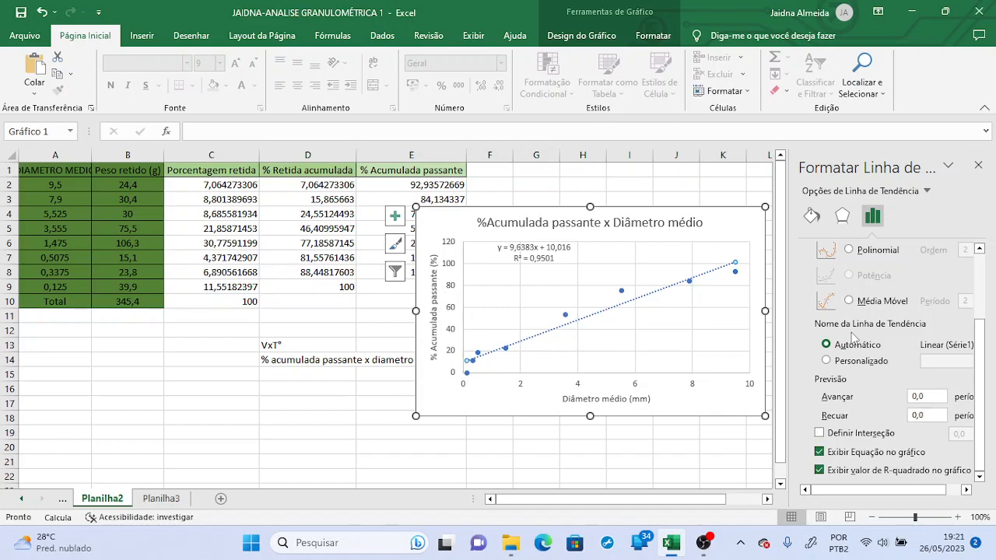
scroll(856, 342, up, 3)
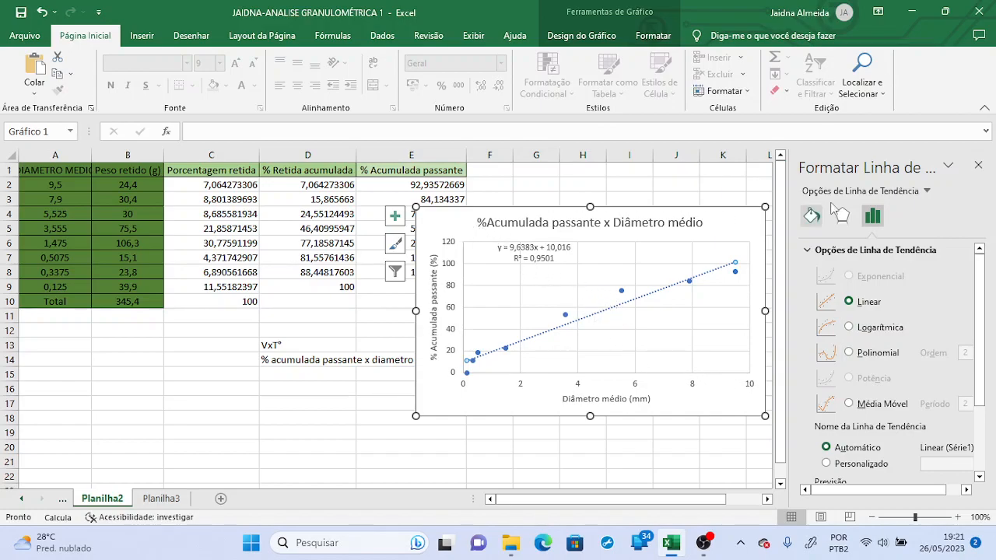
click(978, 165)
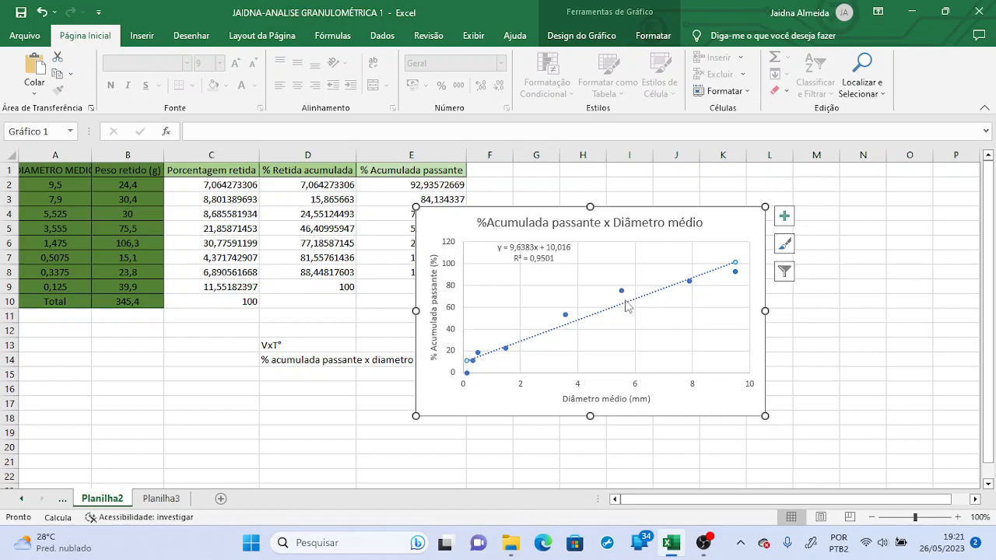
Step: Delete the linear trendline with its equation label, and move the chart clear of the data table
click(589, 320)
click(569, 326)
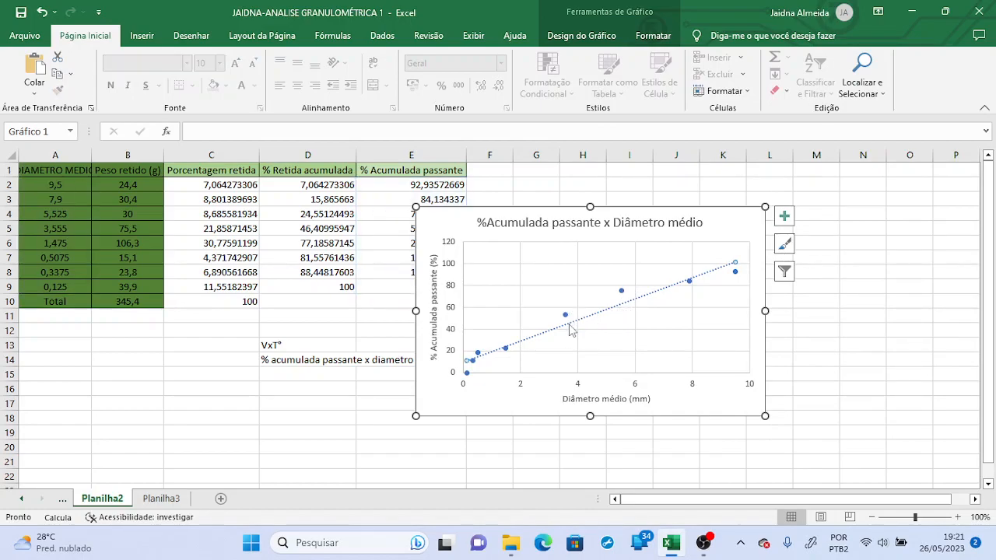
key(Delete)
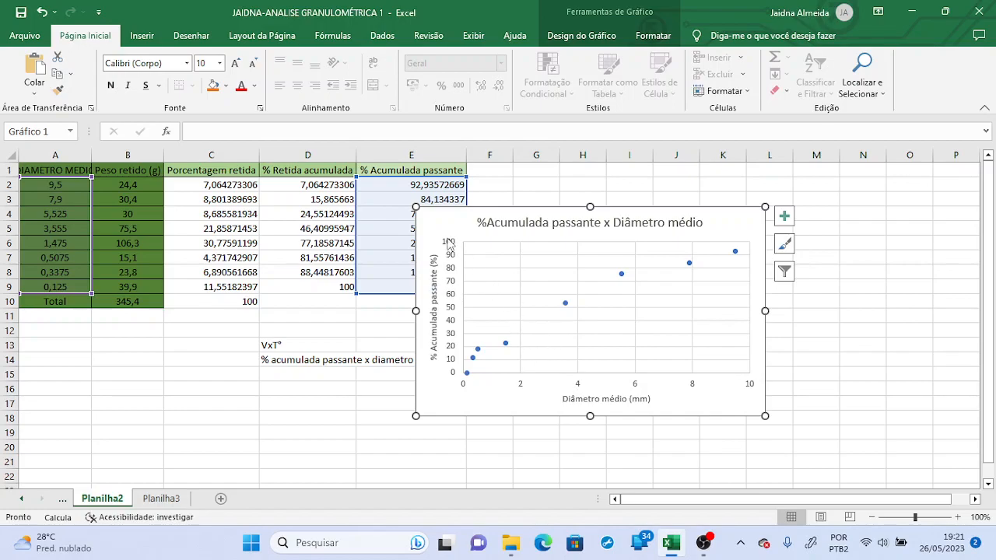
drag(456, 220, 535, 233)
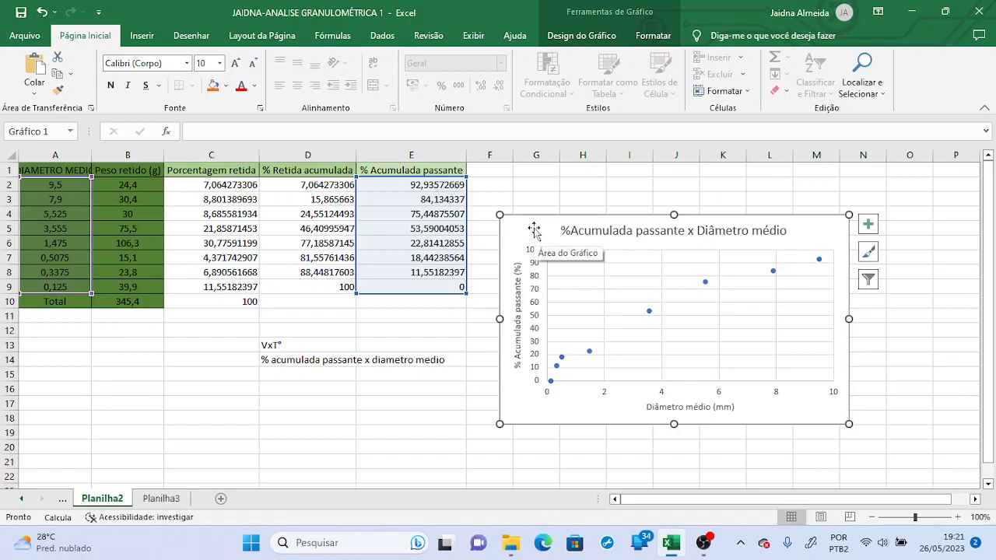
Step: Set the chart's horizontal axis to a logarithmic scale with base 10
right_click(637, 392)
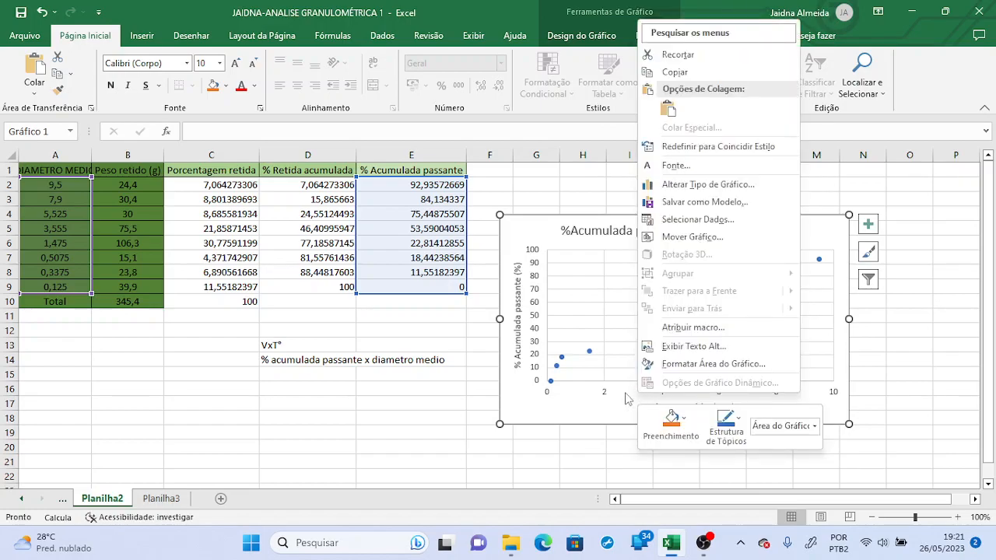
click(629, 399)
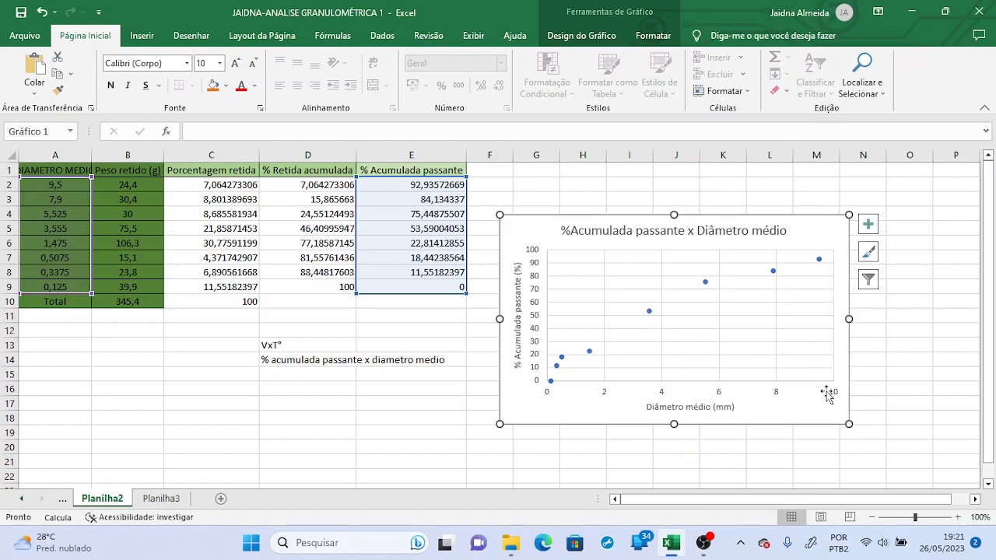
click(825, 433)
click(832, 397)
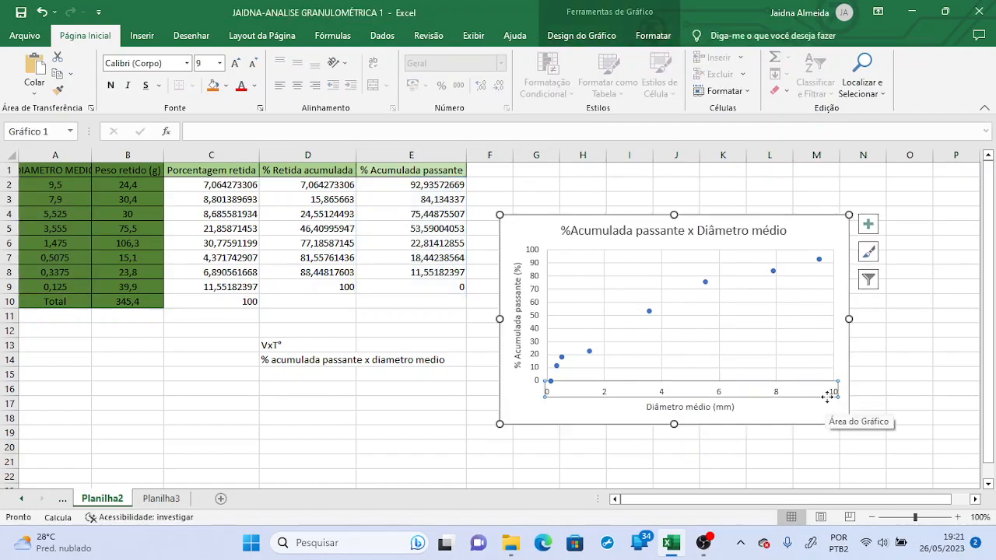
right_click(828, 398)
key(Escape)
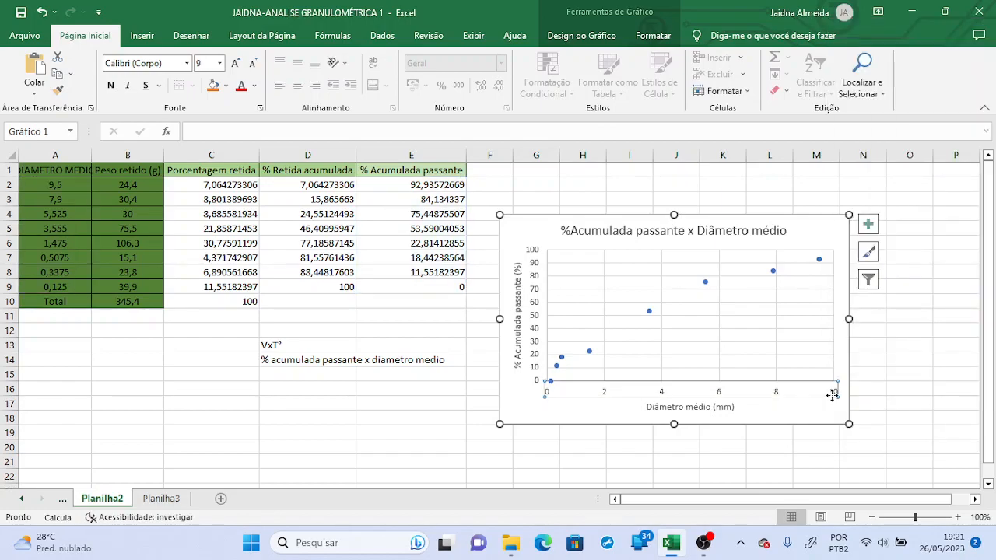
right_click(833, 395)
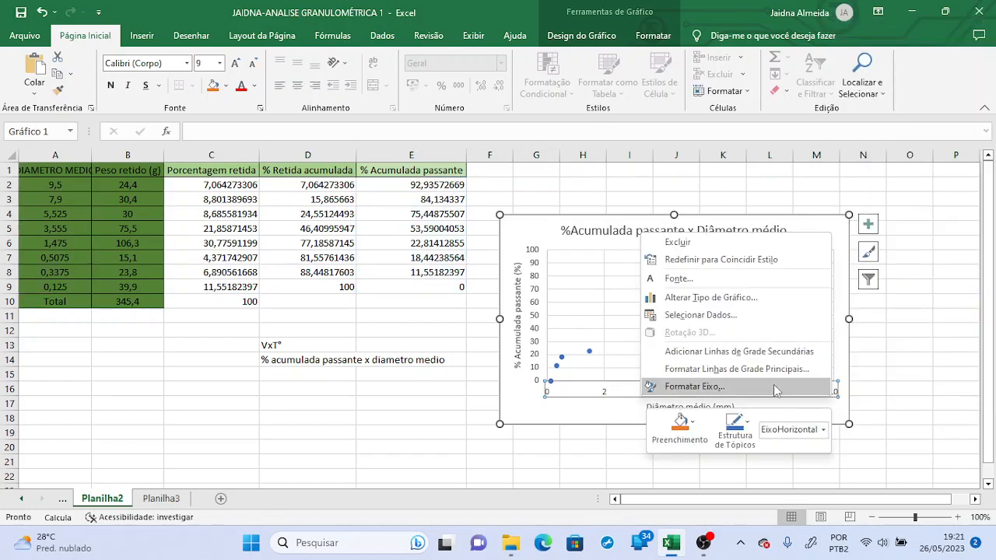
click(752, 393)
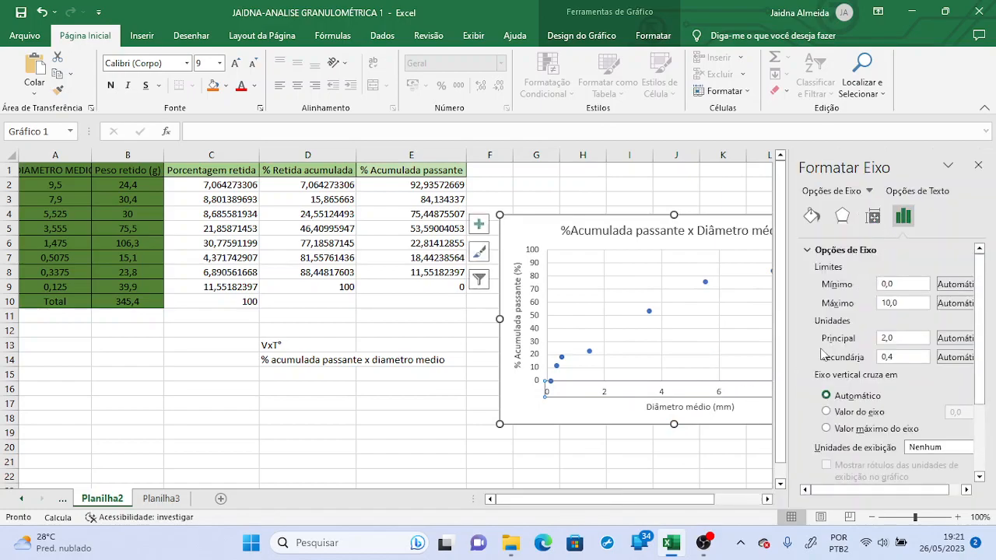
scroll(848, 267, down, 3)
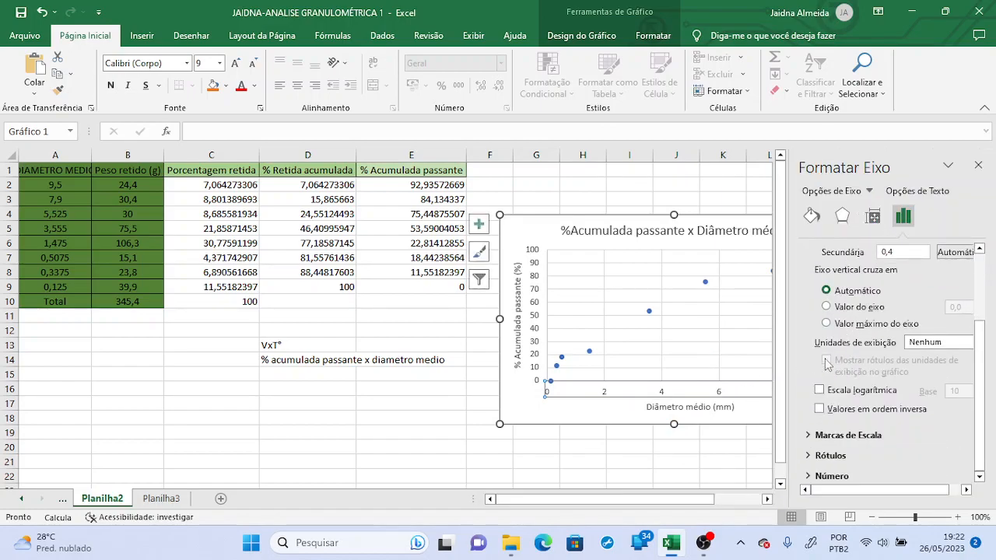
click(819, 390)
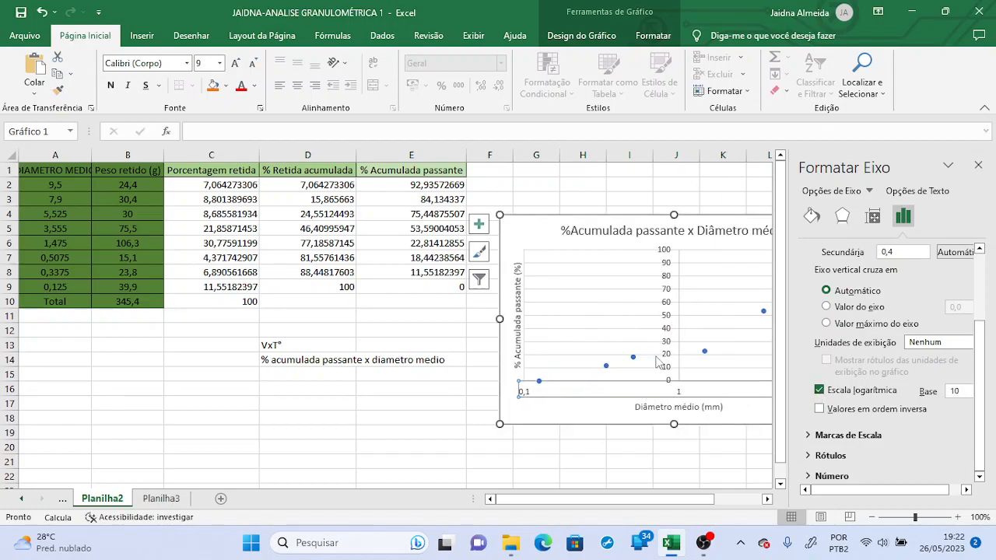
Step: Set the chart's vertical axis to a logarithmic scale with base 10 and dismiss the warning about zero values
click(661, 333)
click(661, 330)
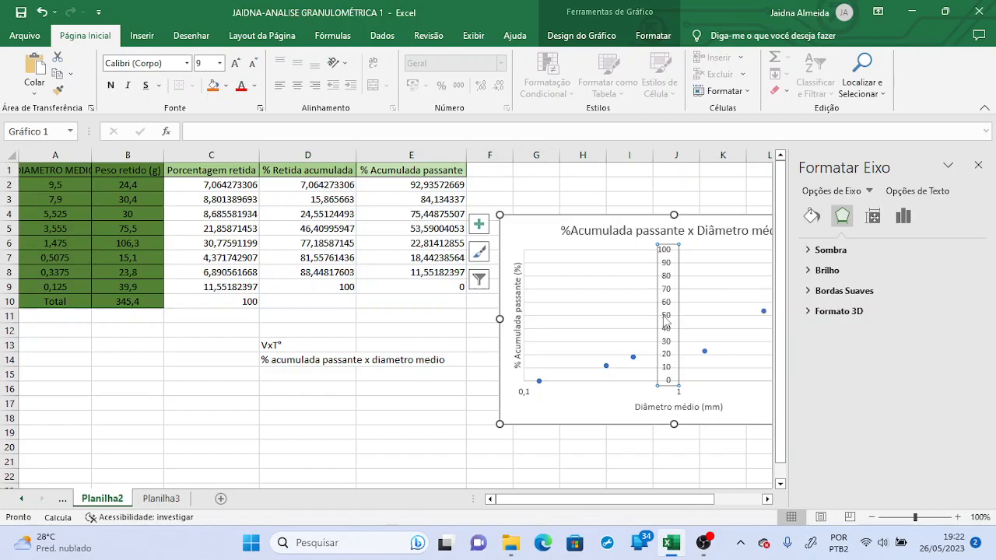
right_click(668, 311)
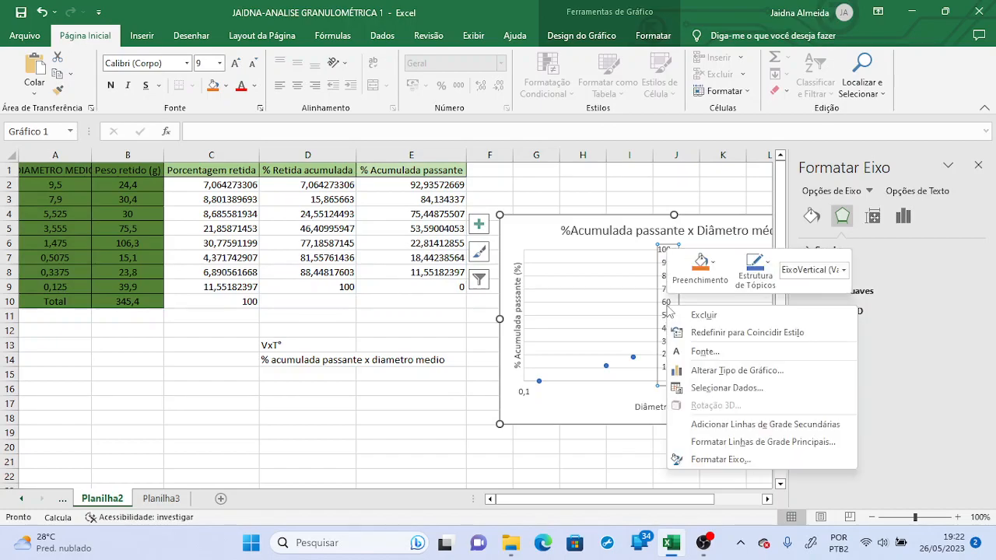
click(724, 460)
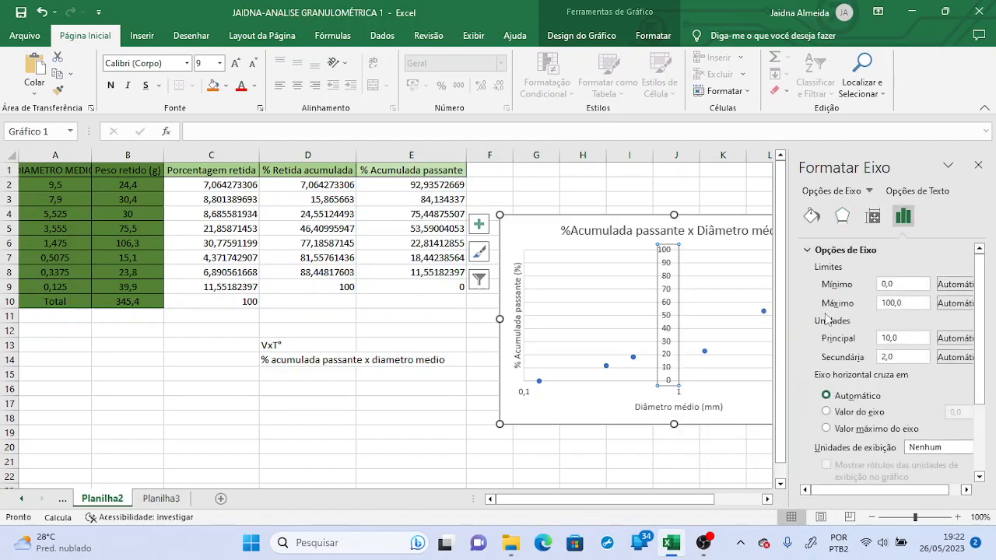
scroll(813, 305, down, 3)
click(820, 391)
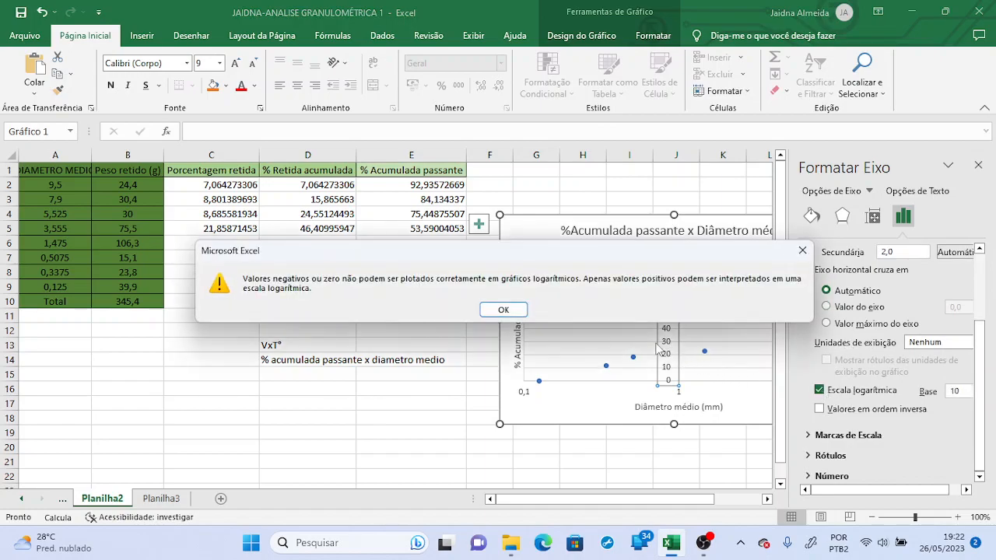
click(493, 311)
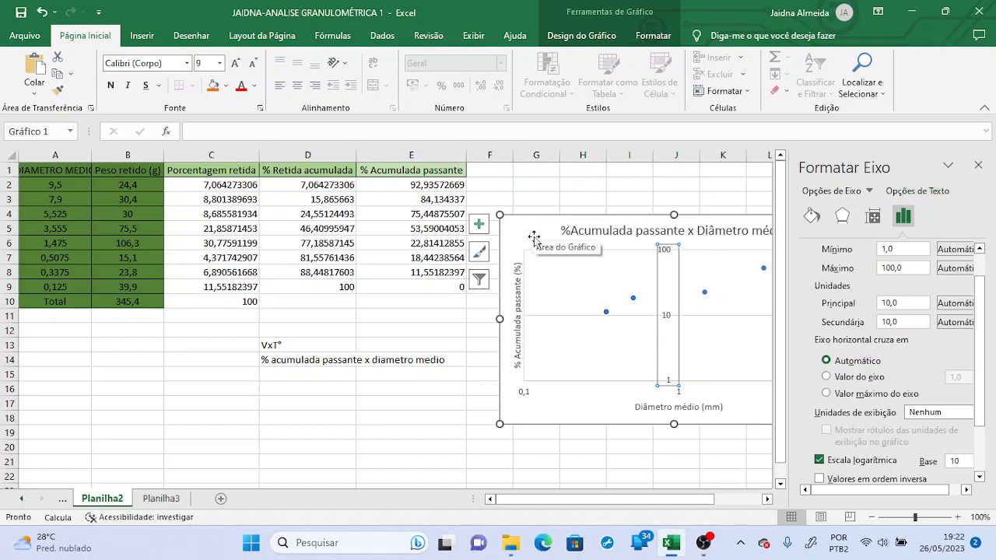
Step: Move the chart over the data table so it is fully in view, and add minor gridlines to its horizontal axis
drag(534, 236, 352, 234)
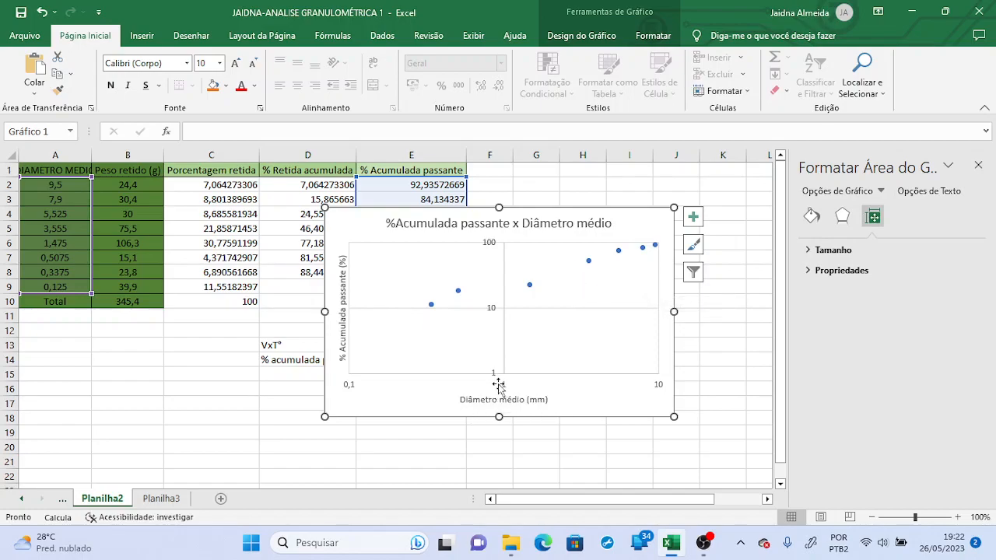
click(657, 391)
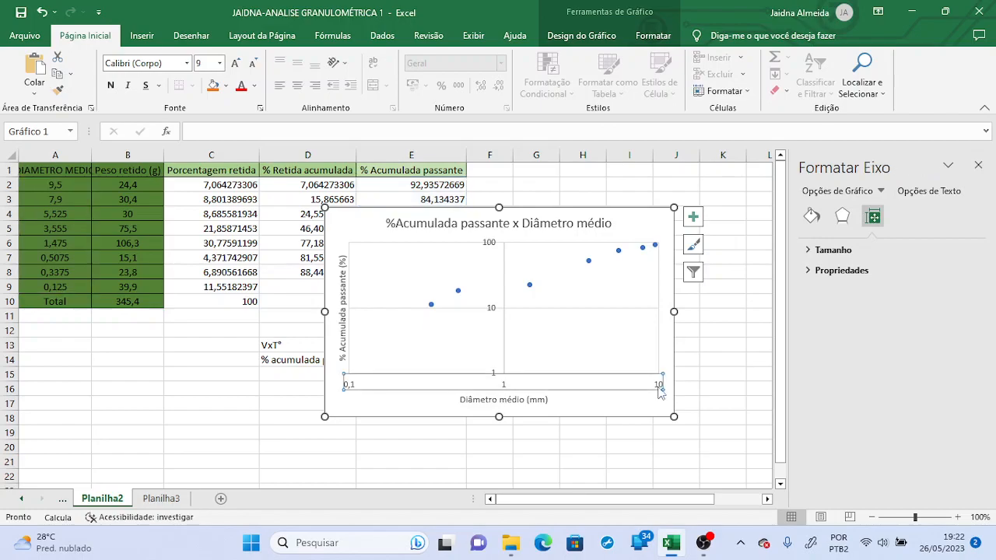
right_click(659, 391)
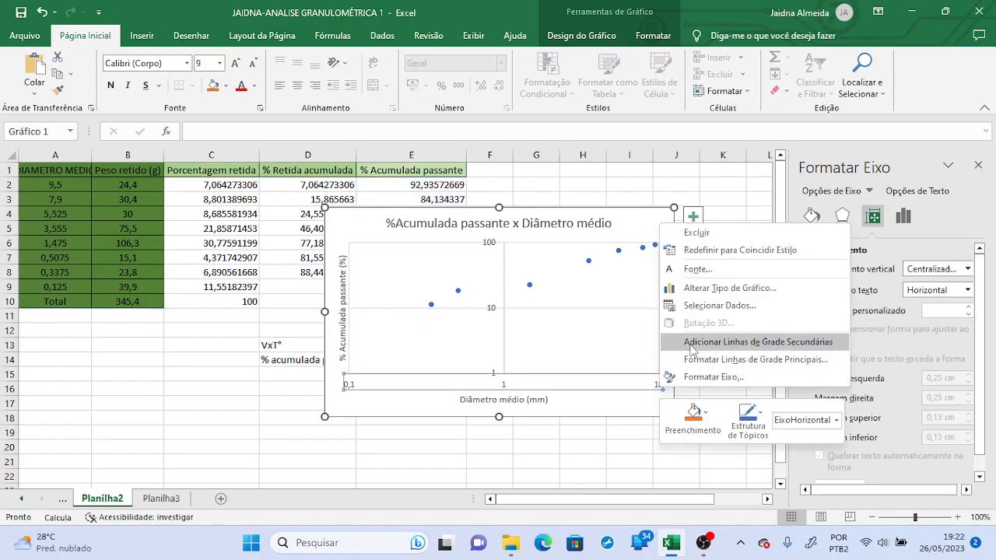
click(690, 343)
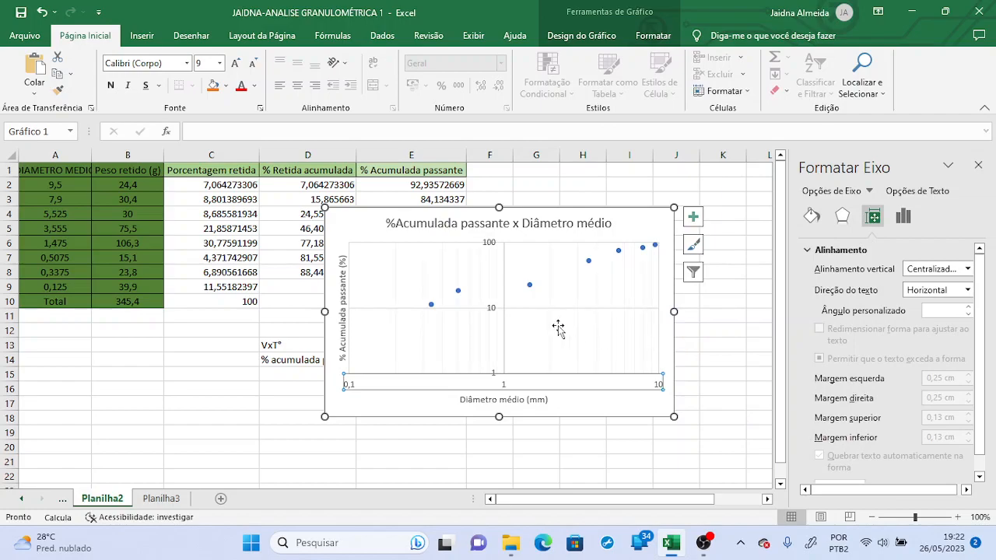
Step: Add minor gridlines to the chart's vertical axis
click(490, 310)
right_click(490, 314)
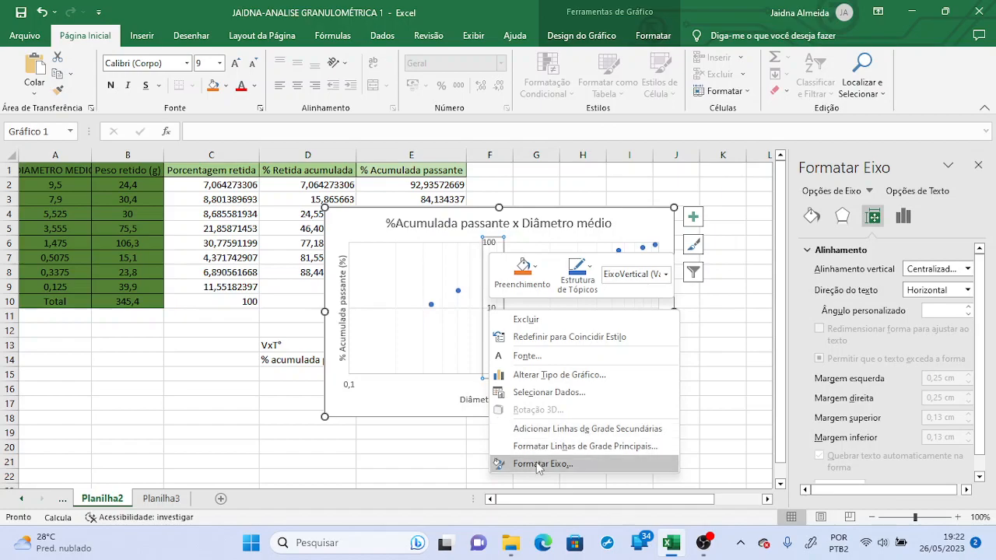
click(541, 430)
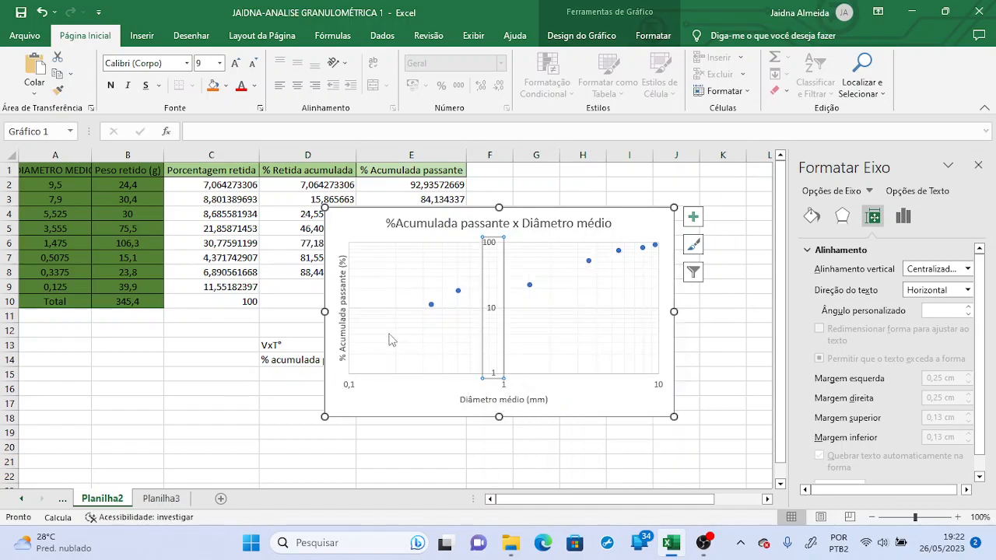
click(591, 391)
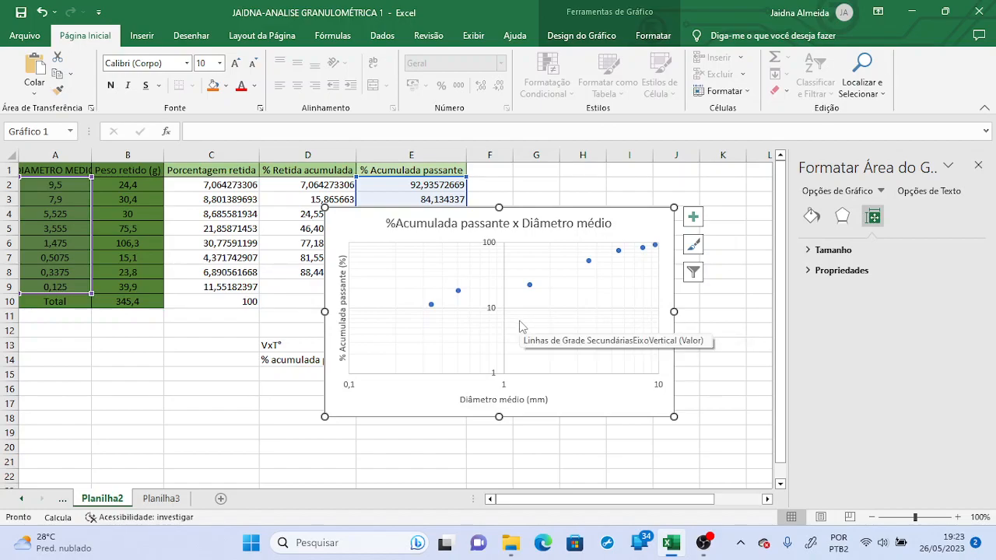
click(510, 385)
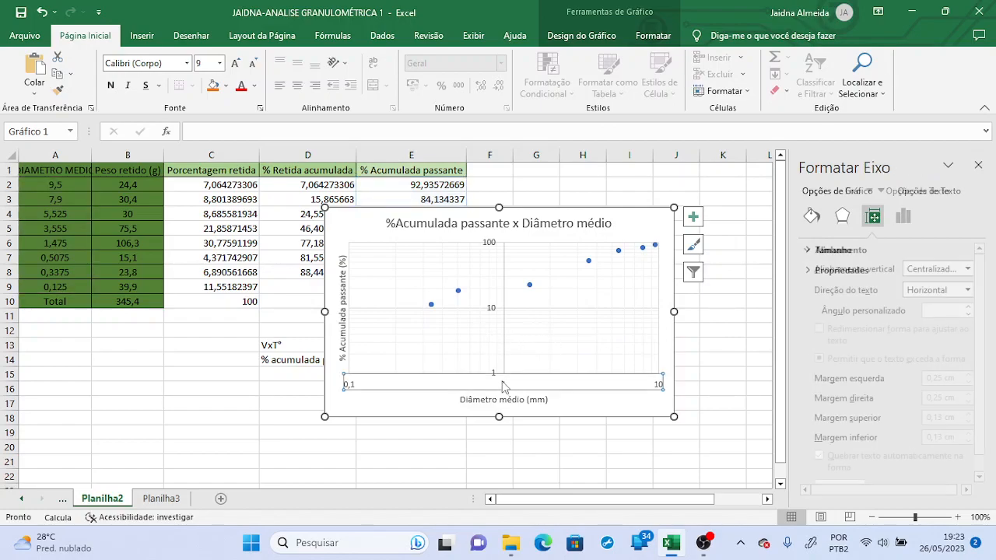
right_click(658, 387)
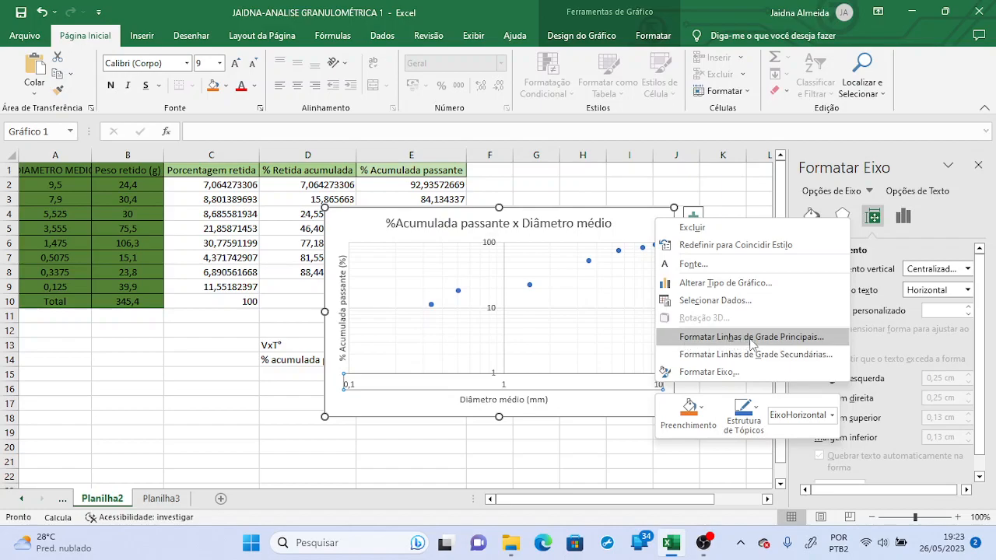
click(752, 428)
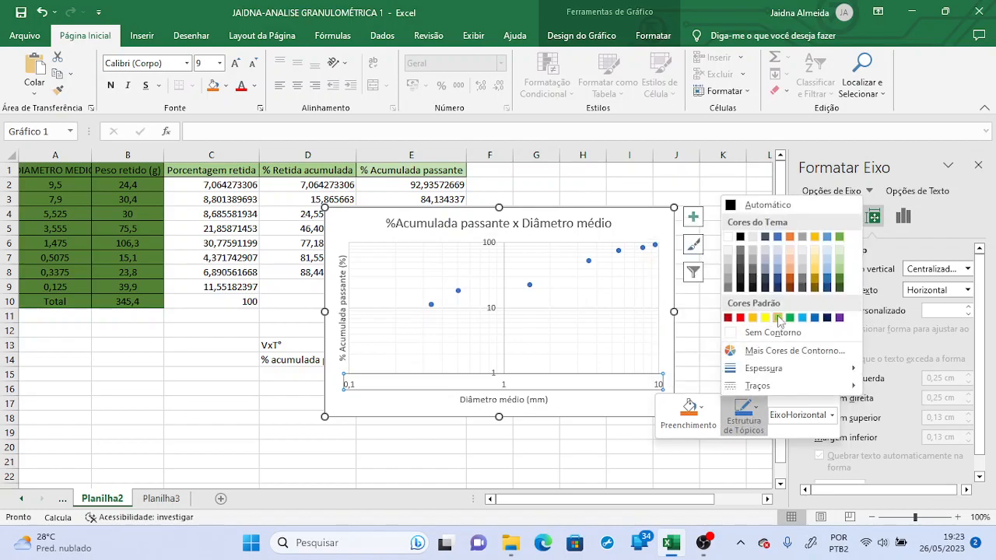
click(664, 387)
Step: Format the horizontal axis's major gridlines as solid lines in a darker shade of the theme gray
right_click(661, 385)
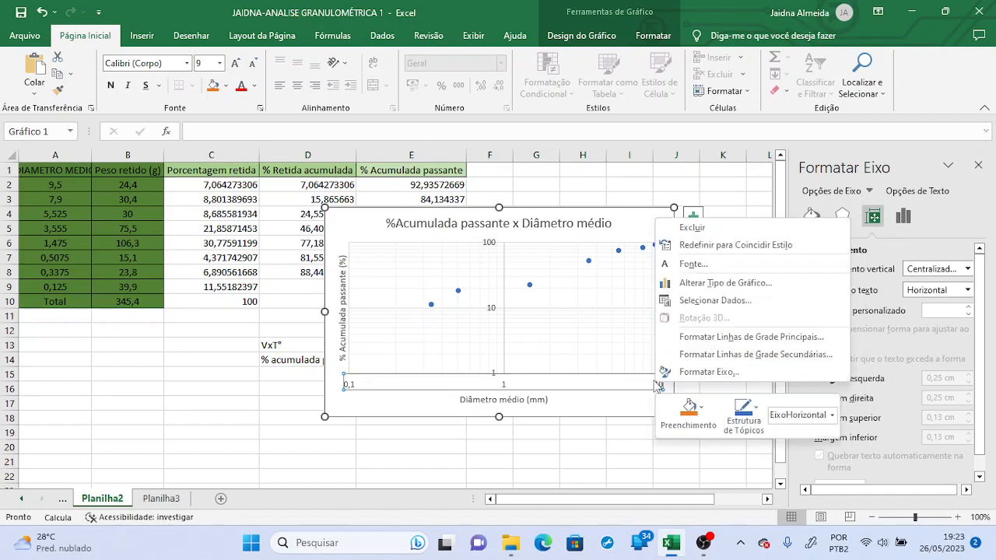
click(700, 337)
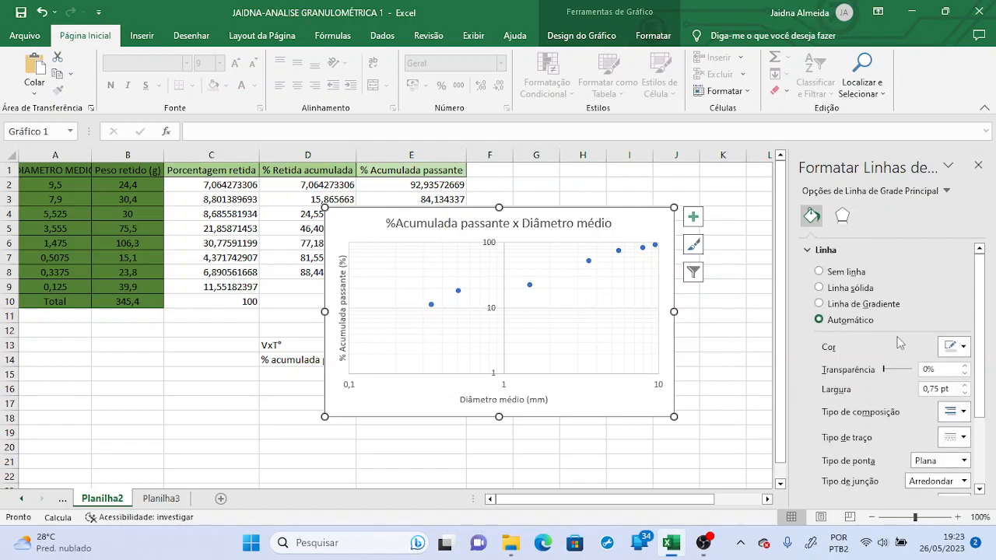
click(951, 346)
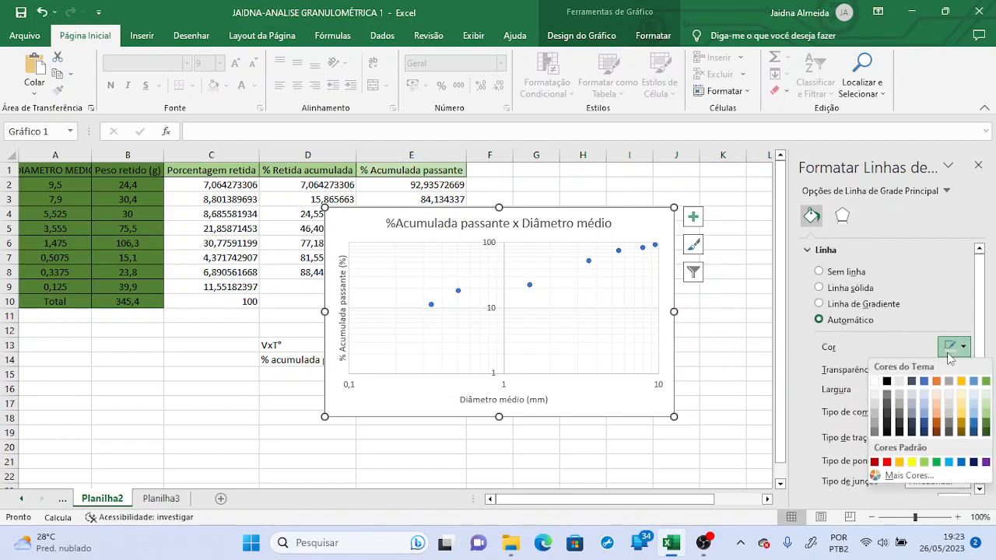
click(903, 409)
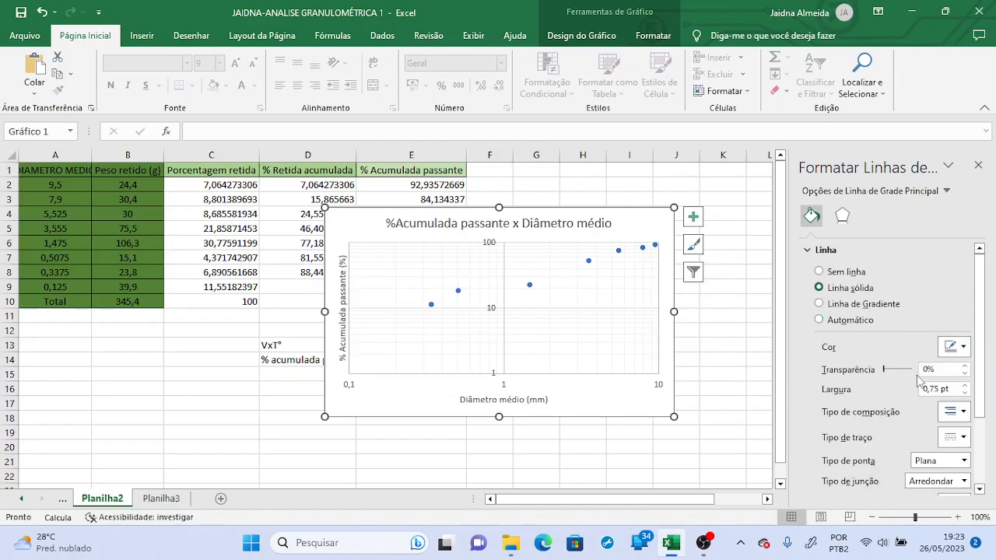
click(951, 346)
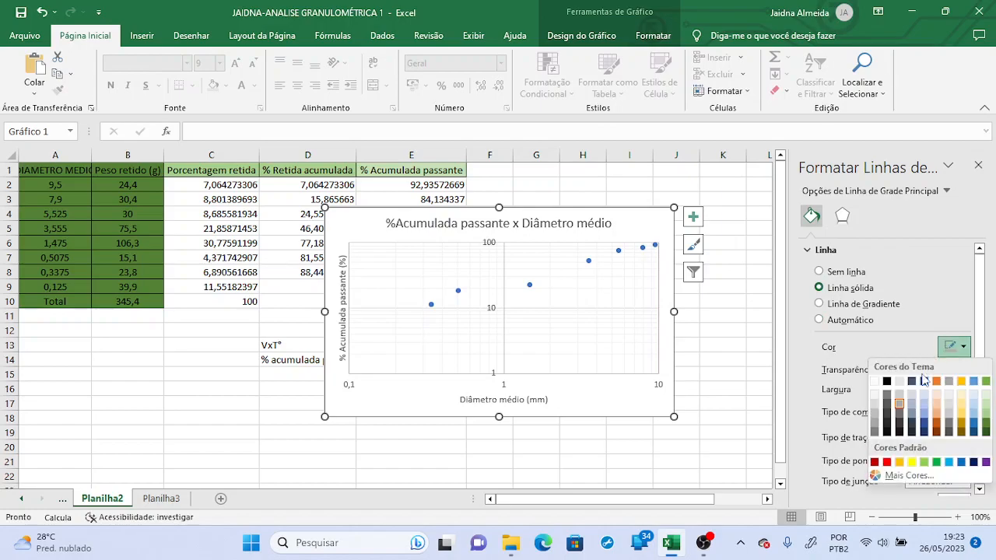
click(904, 416)
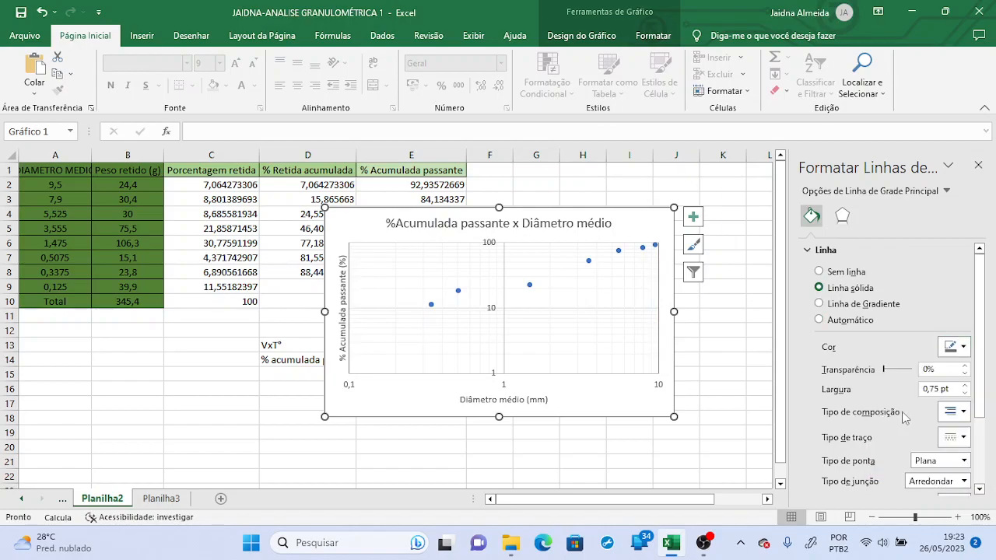
Step: Format the horizontal axis's minor gridlines as solid lines in a dark shade of the theme gray
click(653, 390)
right_click(654, 389)
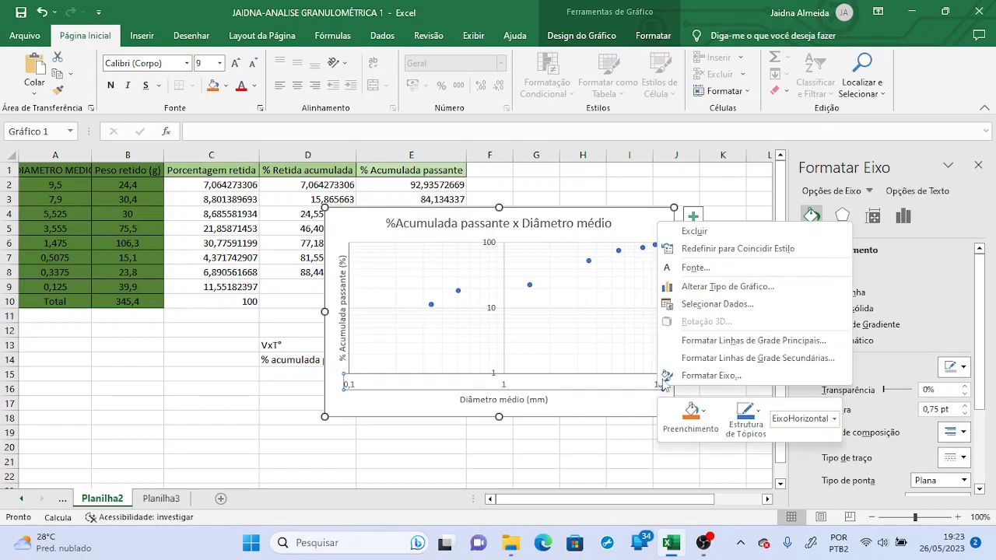
click(692, 358)
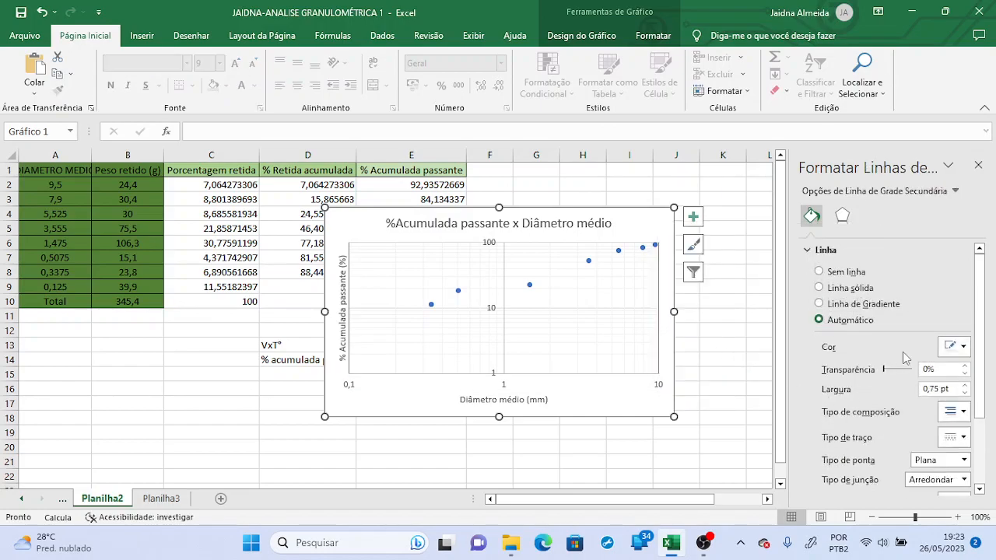
click(951, 346)
click(903, 419)
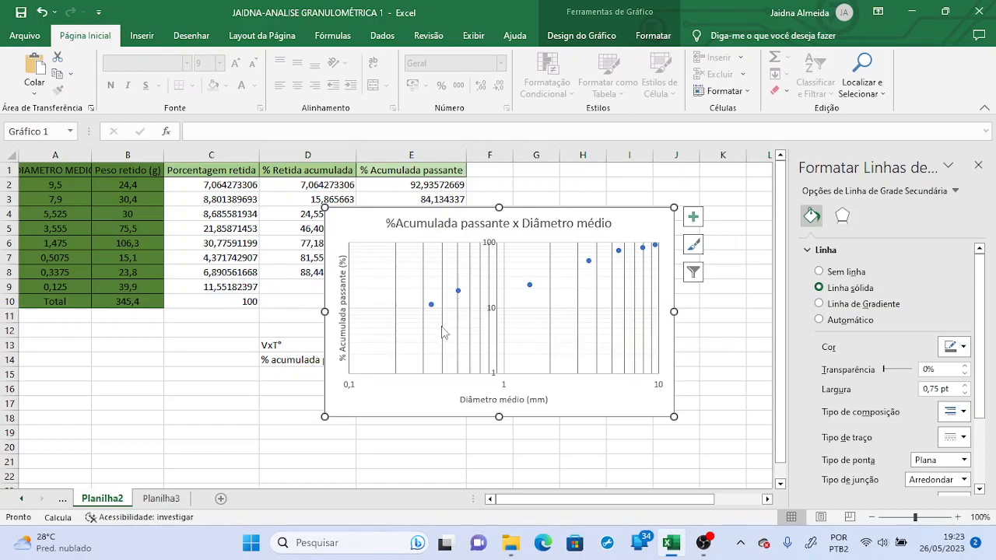
Step: Format the vertical axis's major gridlines as solid lines in a dark shade of the theme gray
click(494, 320)
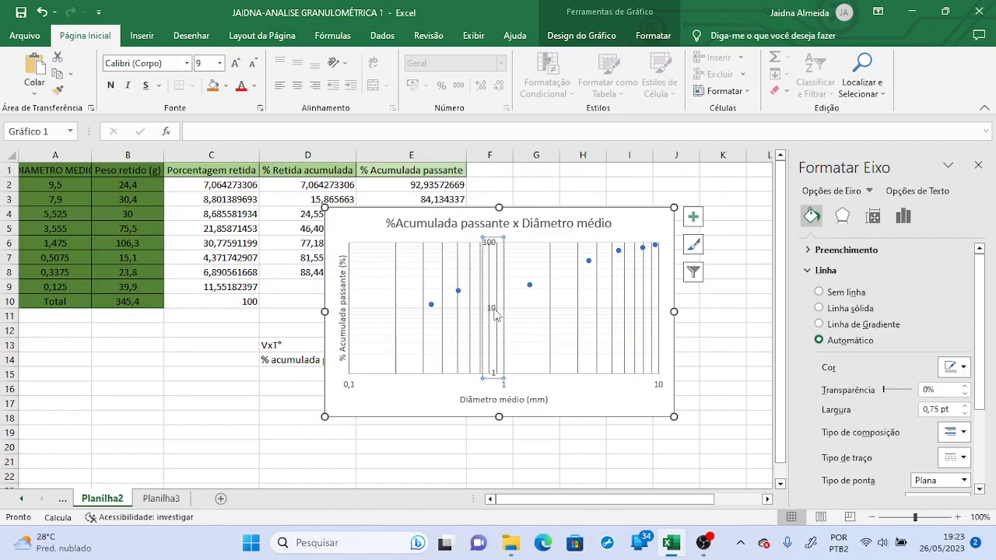
right_click(493, 311)
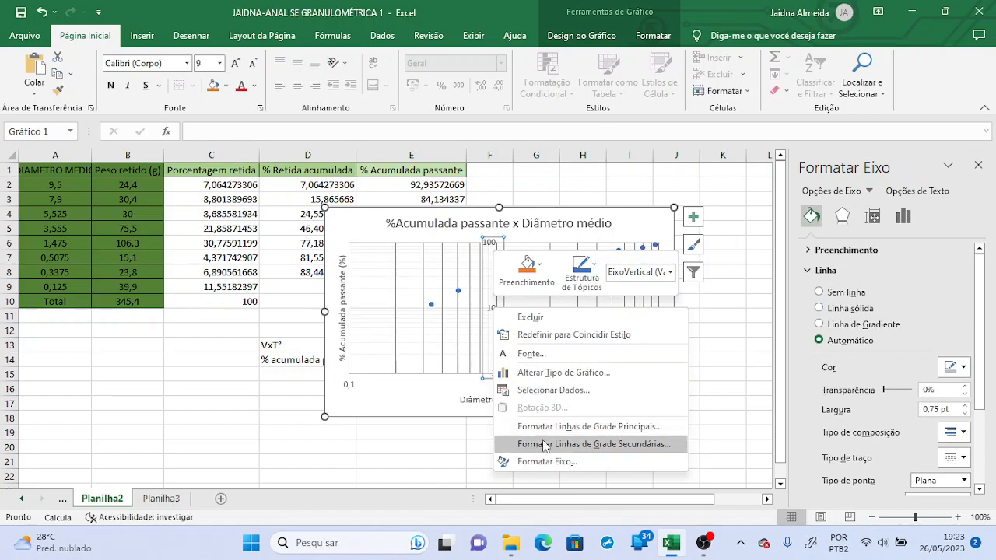
click(580, 426)
click(954, 347)
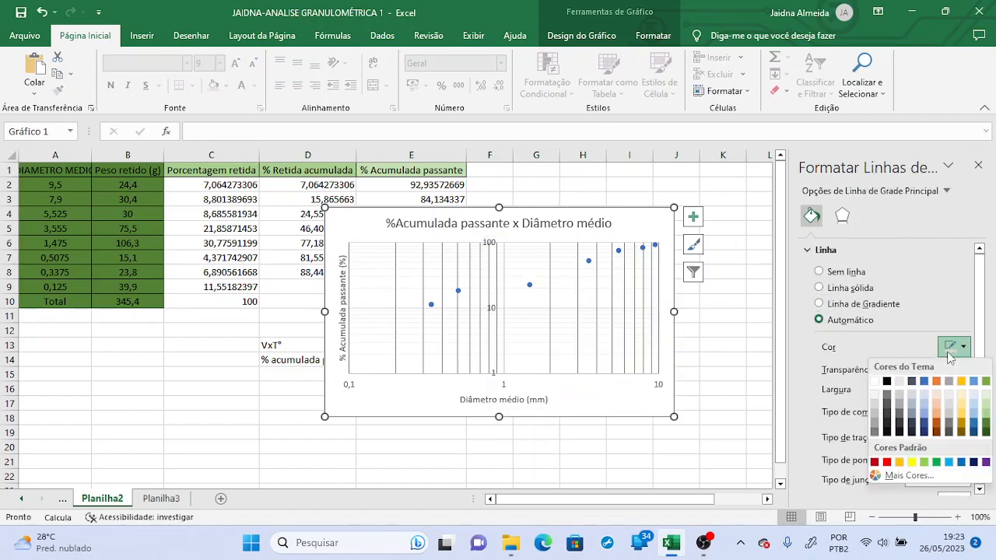
click(901, 418)
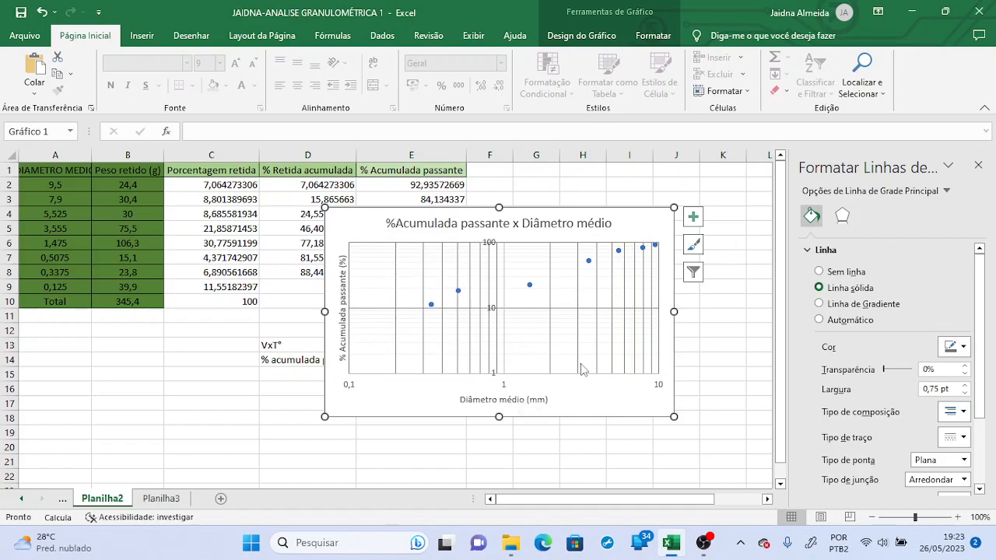
Step: Format the vertical axis's minor gridlines as solid lines in a dark shade of the theme gray and shift the chart slightly down and right
click(486, 303)
right_click(492, 308)
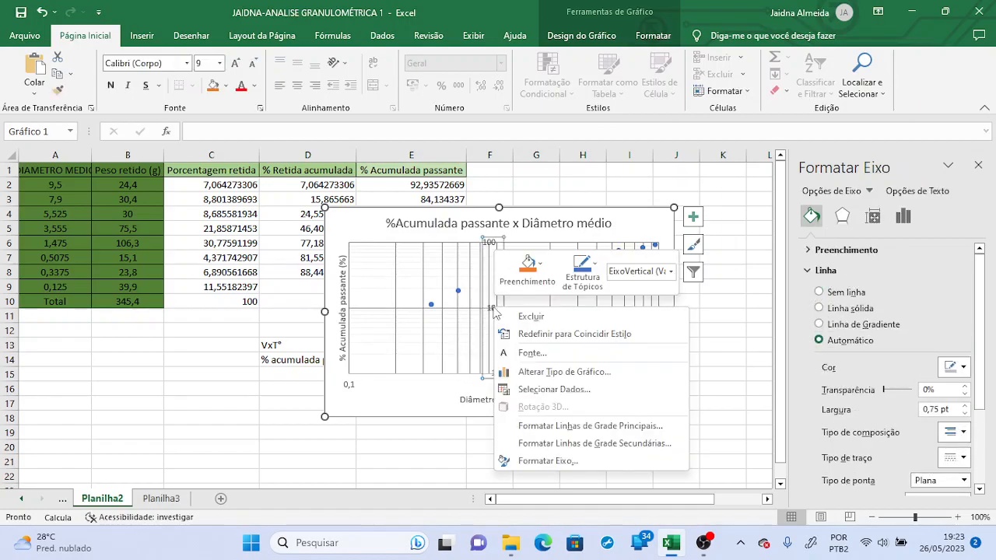
click(582, 442)
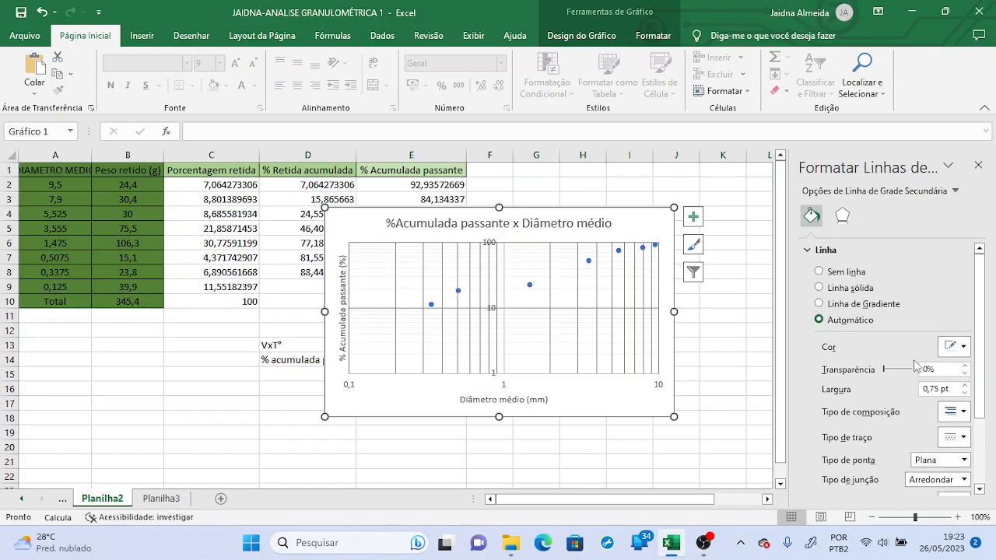
click(951, 347)
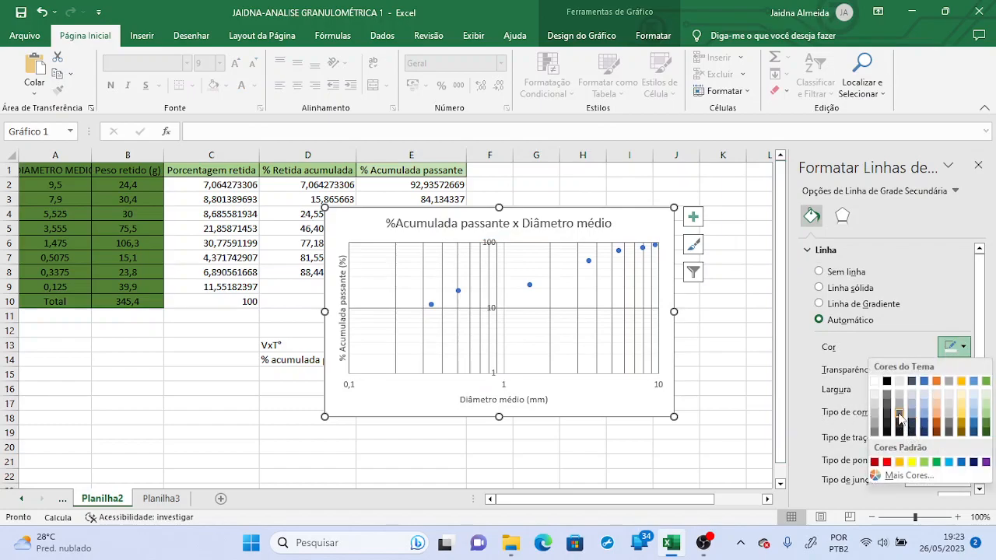
click(901, 419)
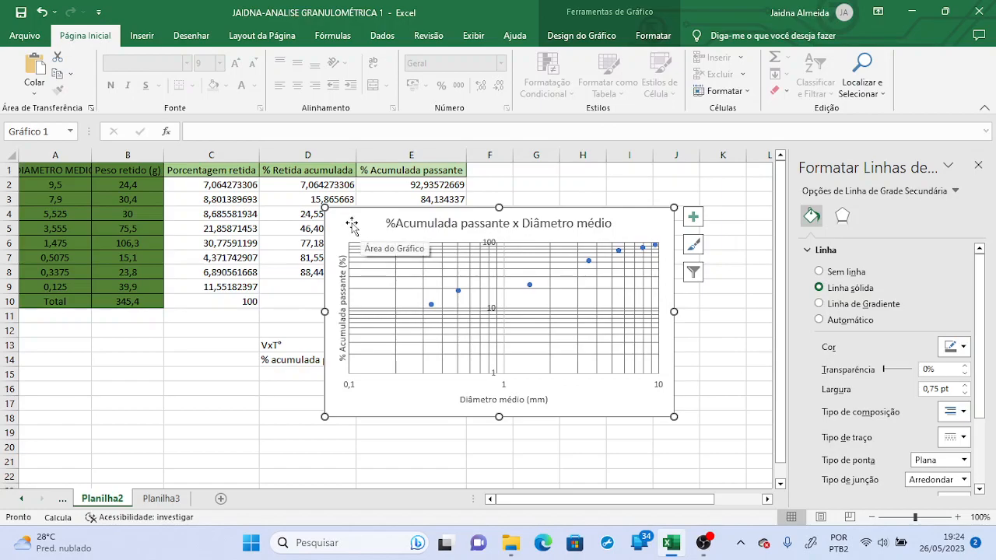
drag(352, 225, 379, 247)
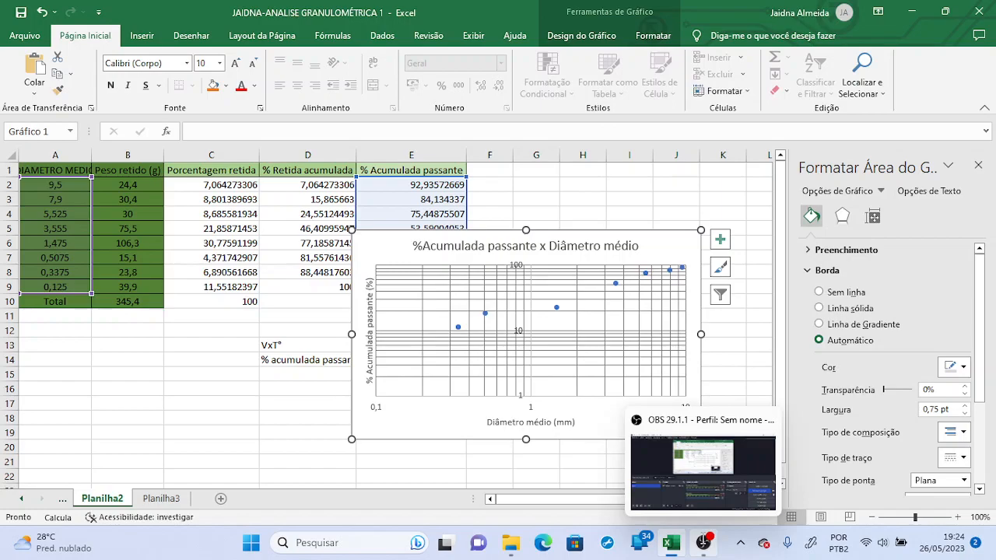
click(703, 542)
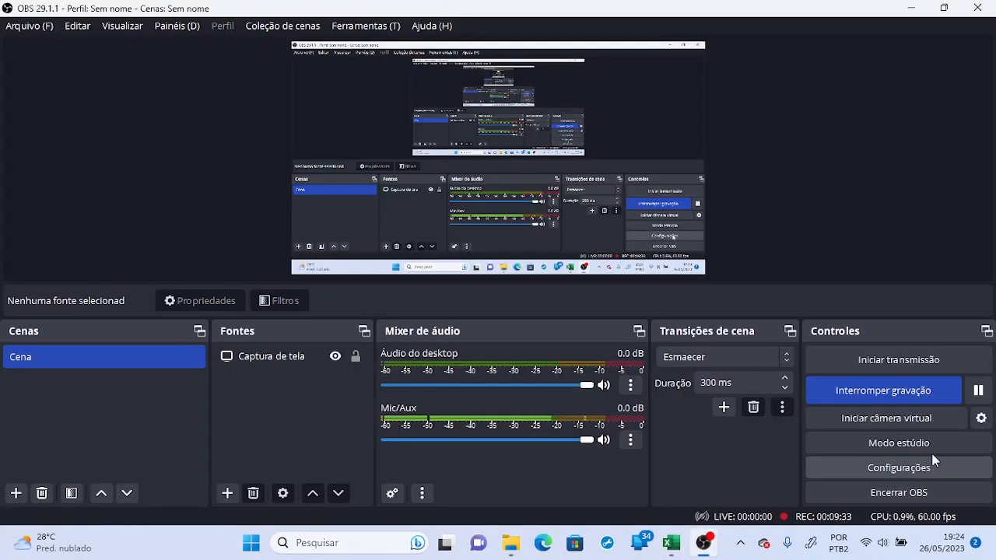
click(671, 543)
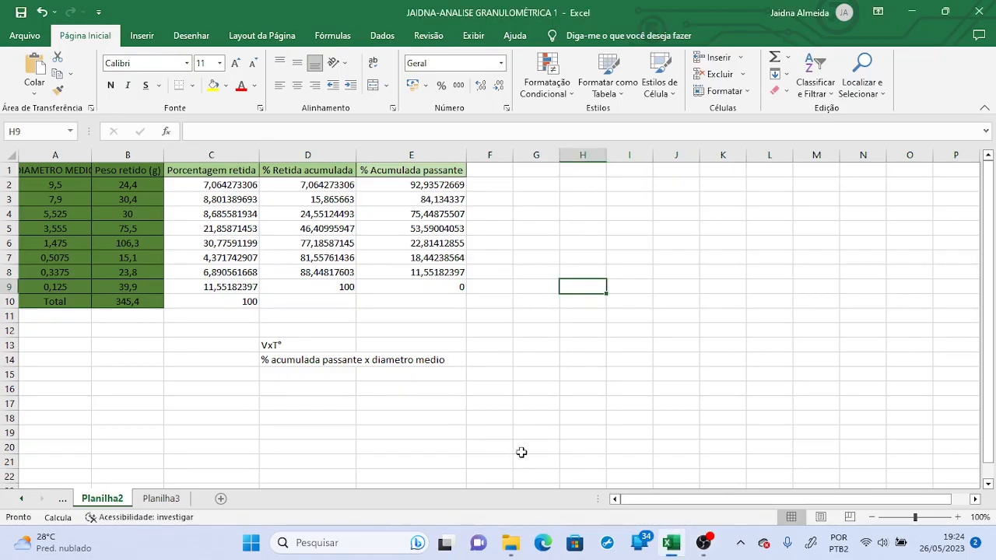
click(545, 362)
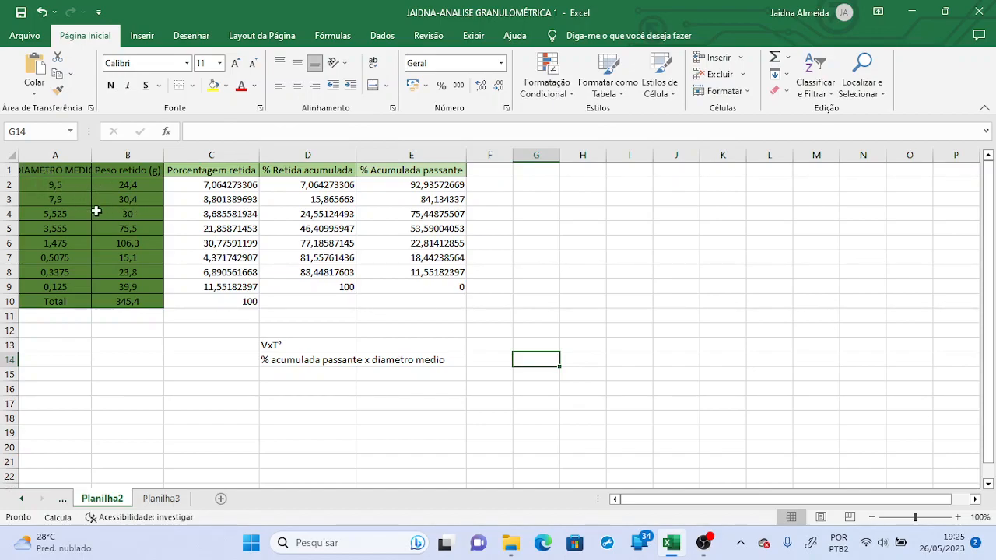
Step: Insert a markers-only scatter chart from A2:A9 and E2:E8 and place it beside the data table
click(141, 37)
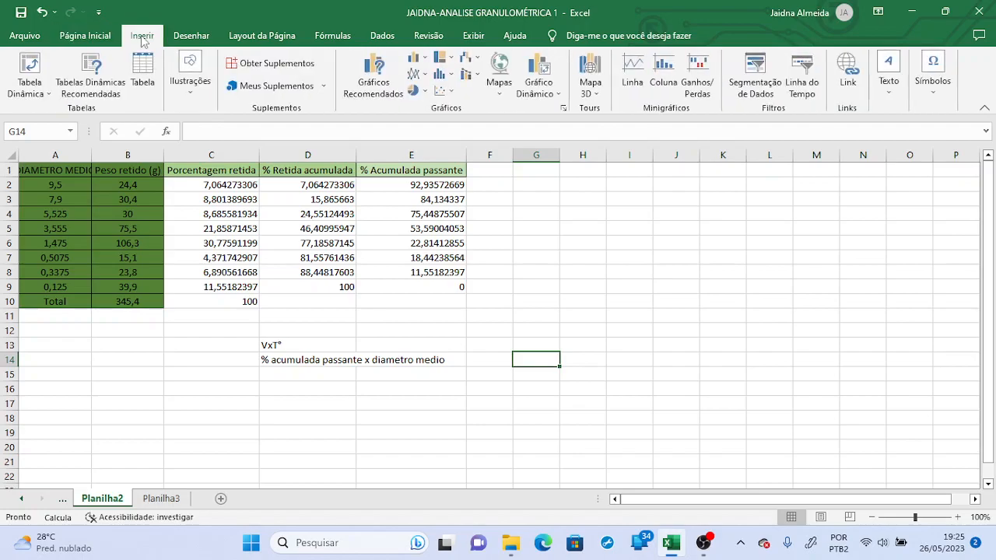
drag(70, 184, 74, 285)
drag(389, 187, 400, 272)
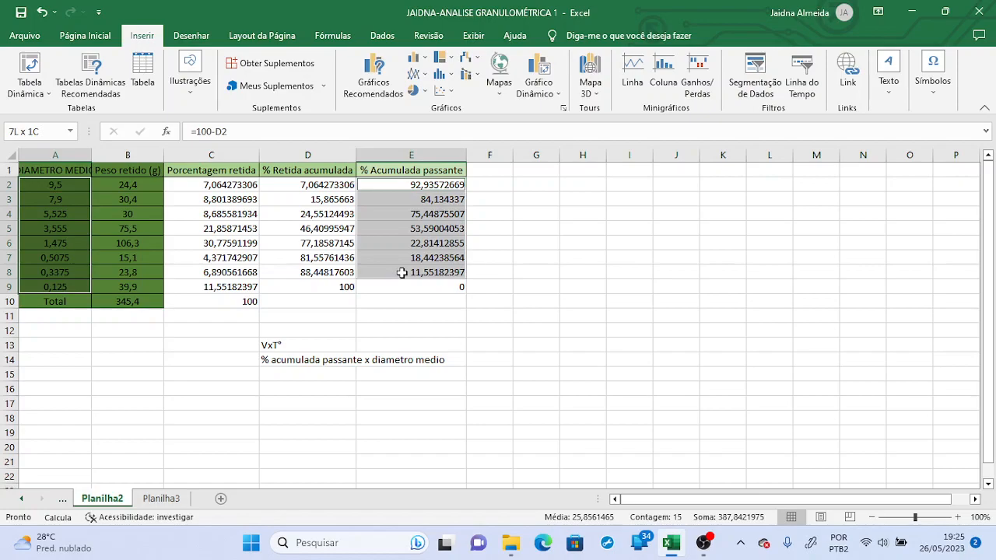
click(445, 92)
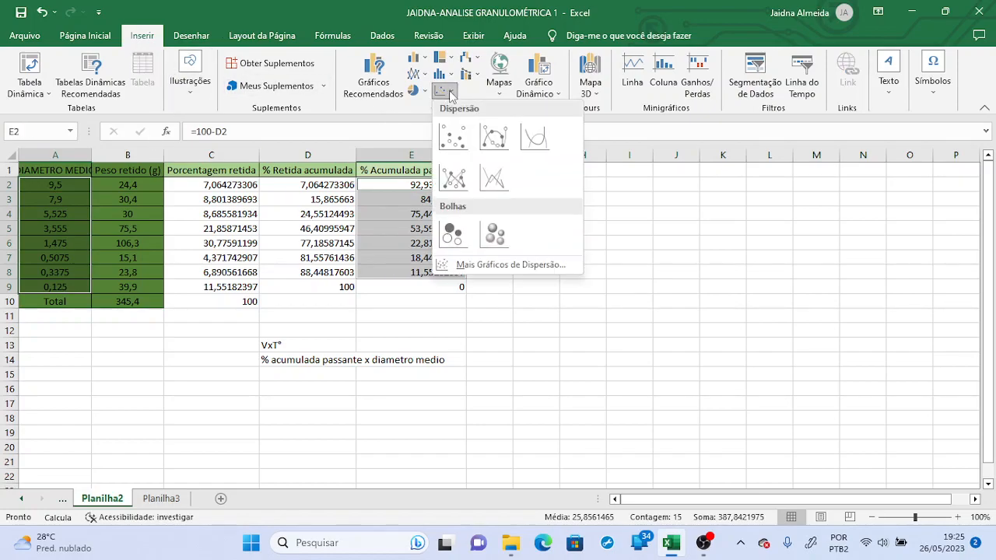
click(453, 137)
drag(390, 235, 554, 230)
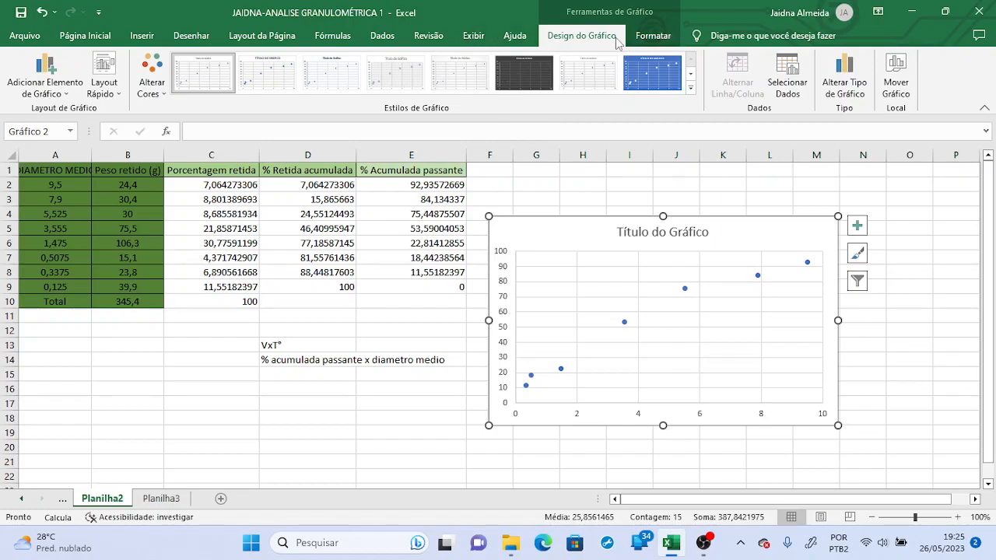
click(648, 39)
click(607, 39)
click(855, 255)
click(858, 285)
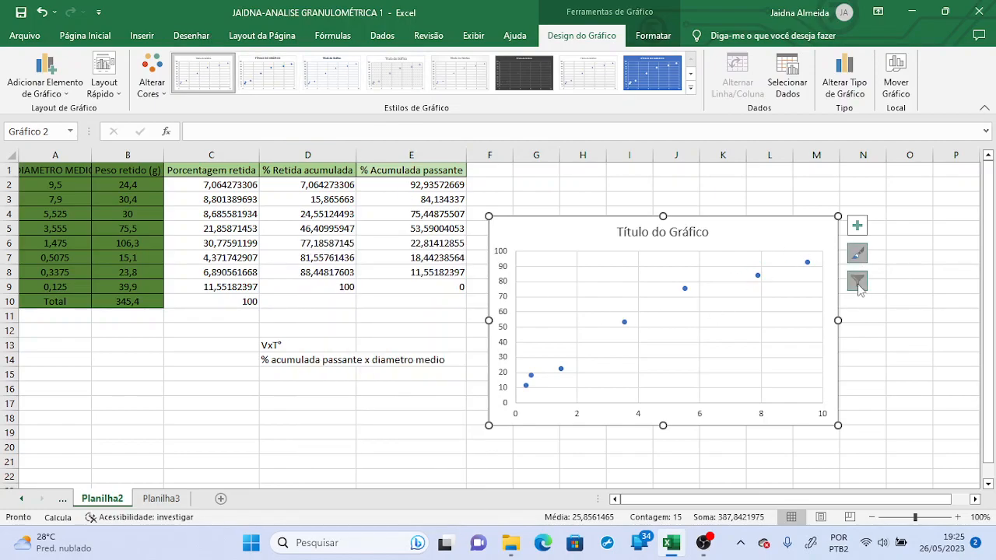
click(857, 225)
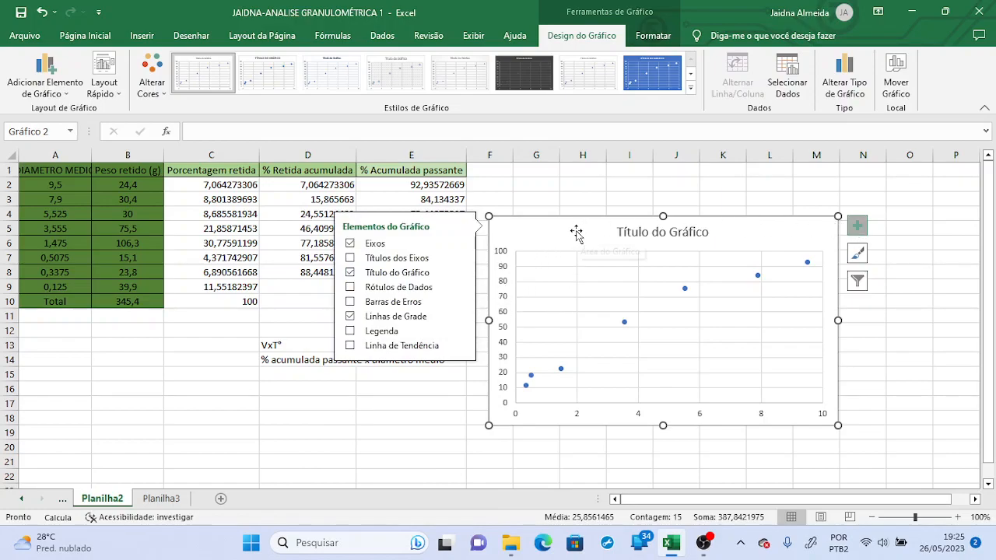
Step: Change the chart type to scatter with smooth lines and markers, and reposition the chart clear of the data table
drag(573, 231, 545, 231)
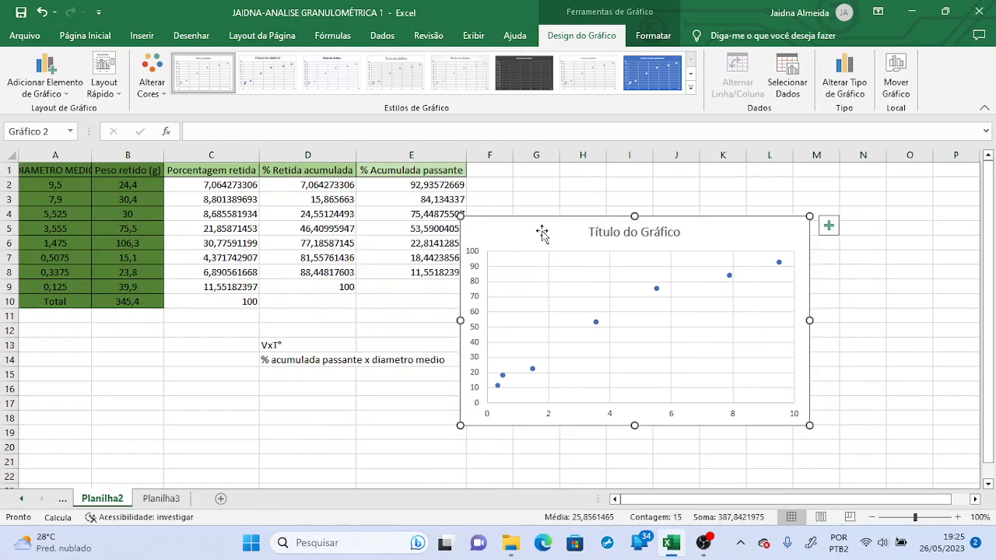
click(845, 86)
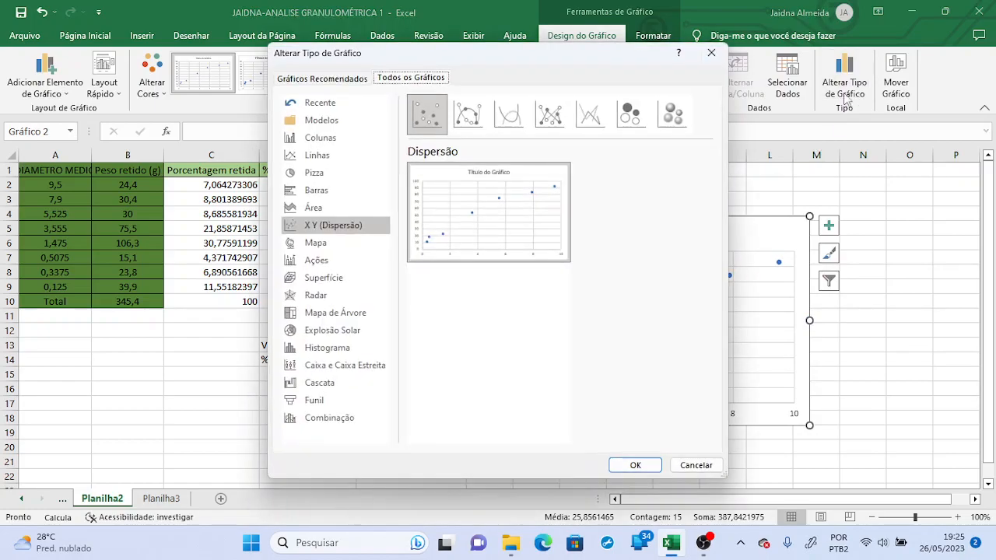
click(469, 114)
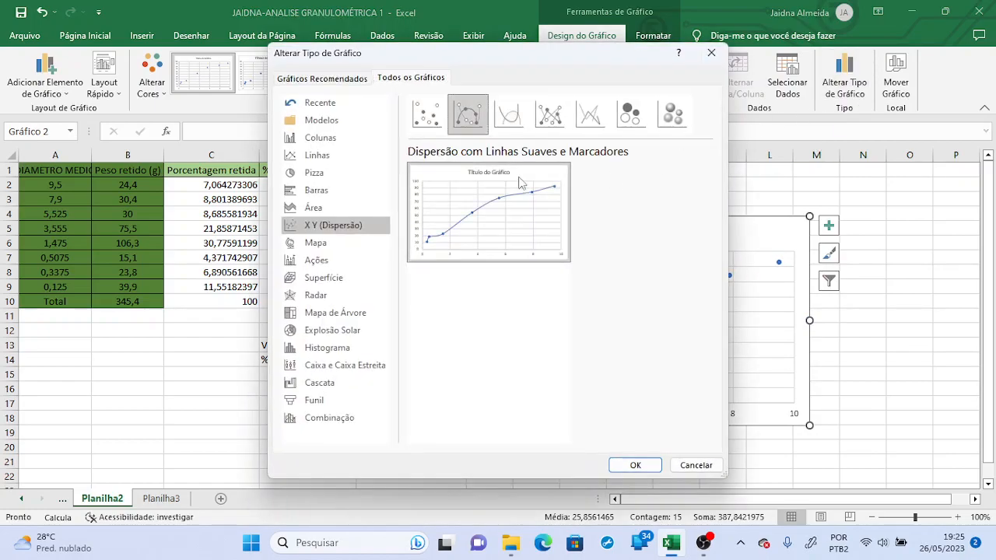
click(637, 465)
drag(543, 238, 584, 217)
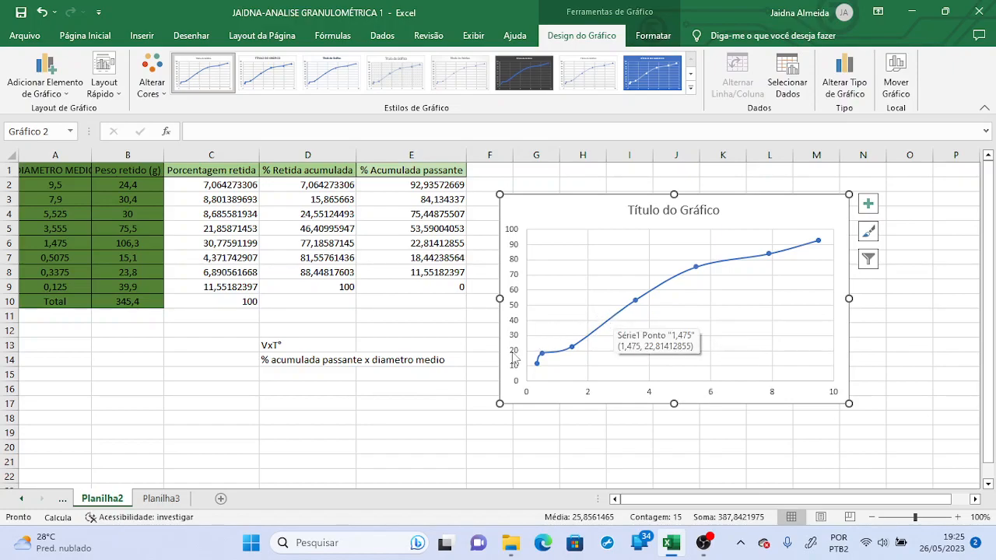
Step: Add a chart series named Série 2 with X values from A2:A9 and Y values from C2:C9 on Planilha2
click(786, 87)
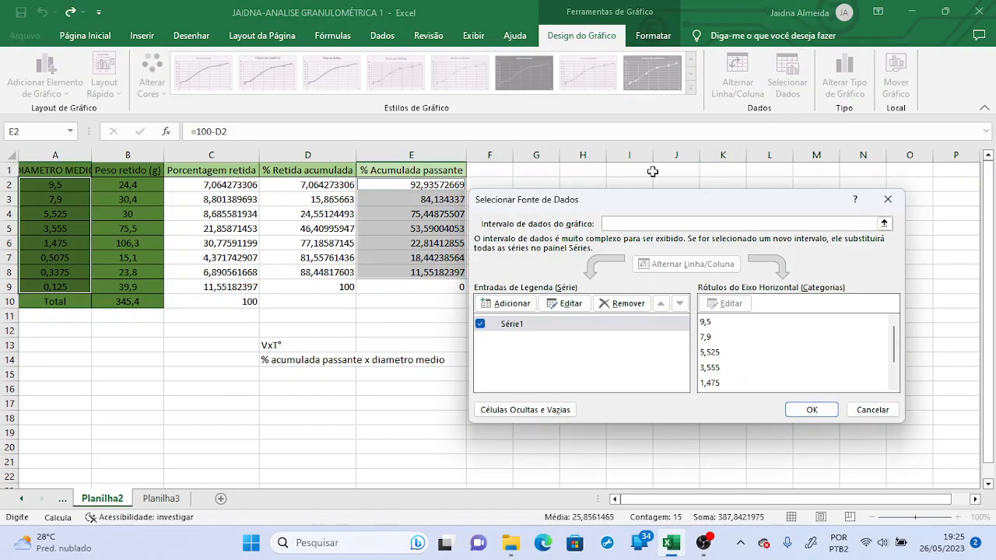
drag(608, 210, 642, 217)
click(547, 320)
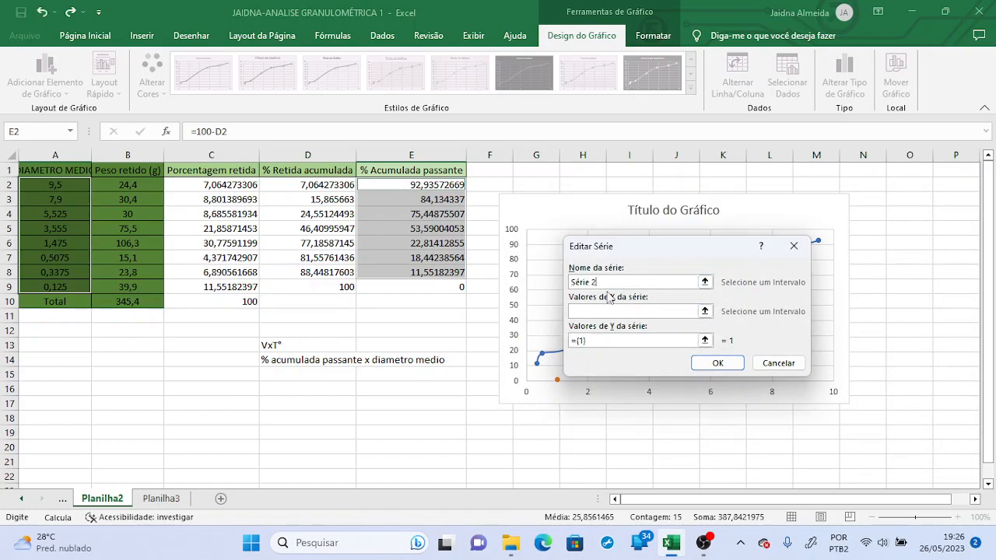
click(621, 311)
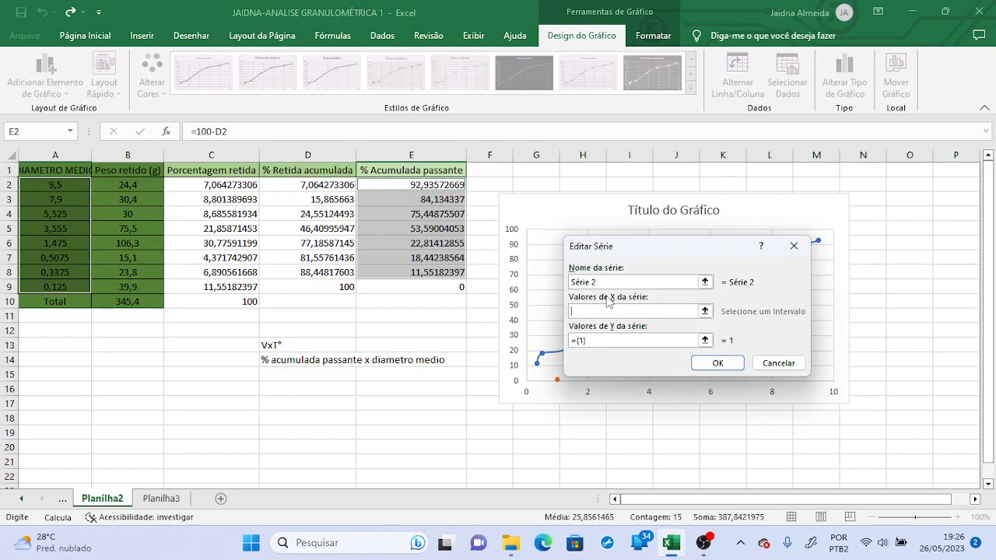
drag(66, 186, 65, 286)
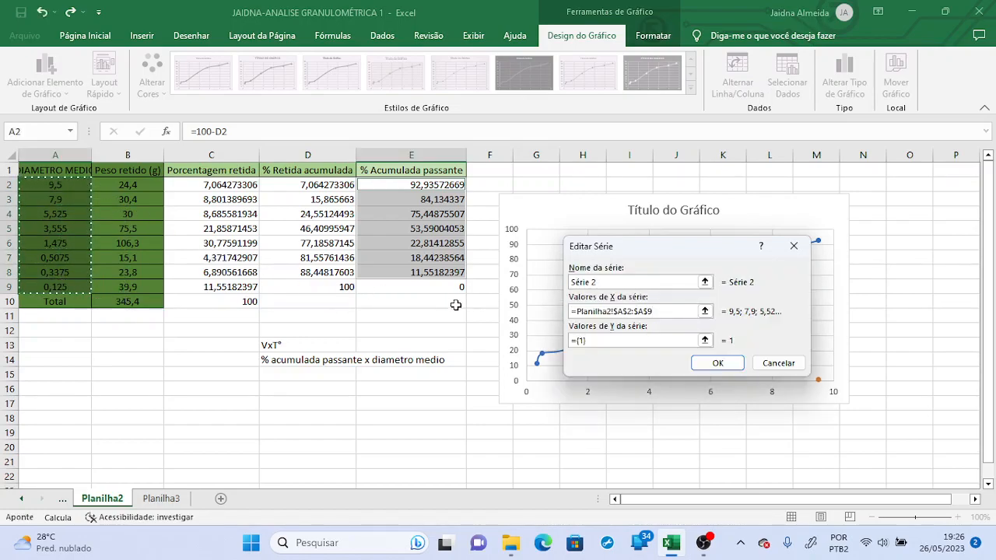
click(579, 342)
key(BackSpace)
drag(253, 189, 238, 281)
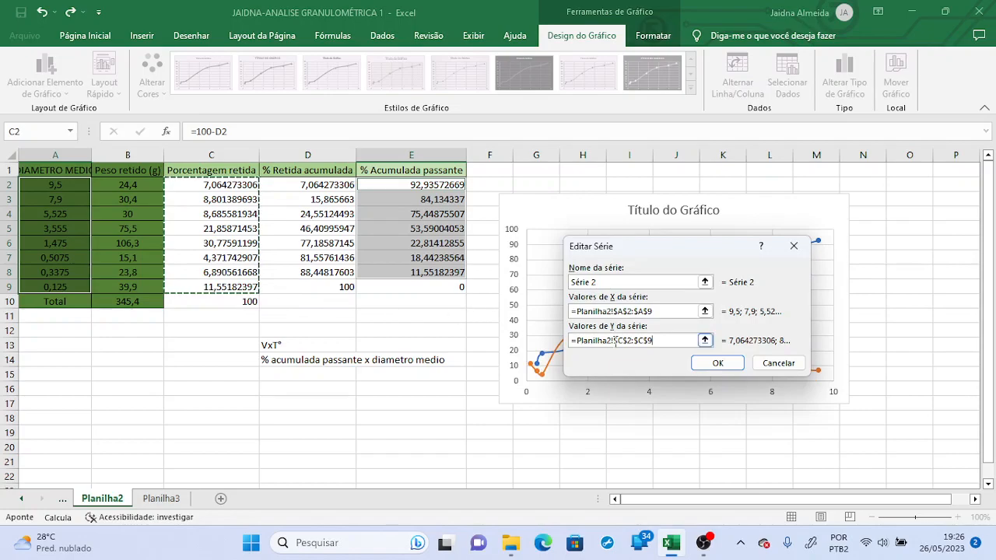
click(725, 364)
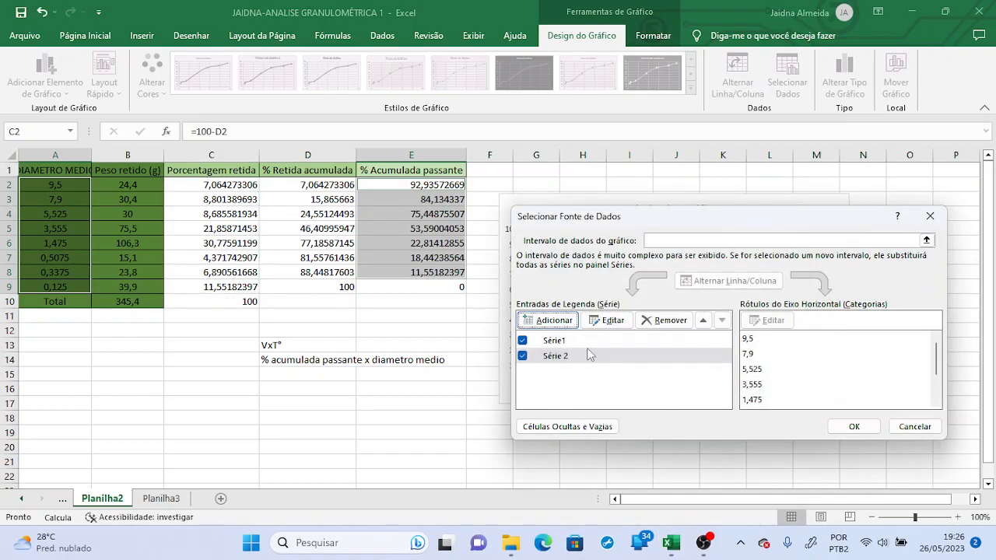
click(853, 426)
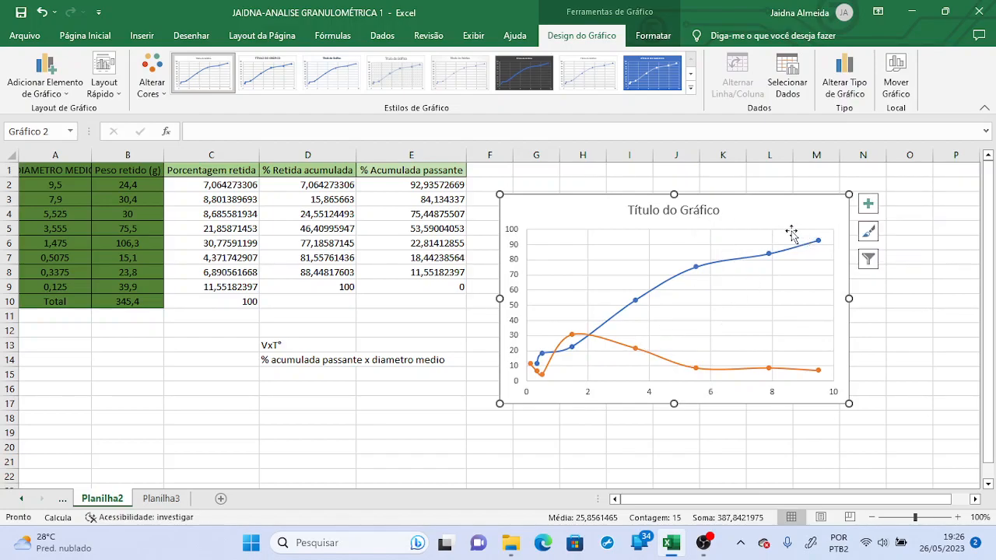
Step: Add a legend to the chart to identify the two series
click(867, 203)
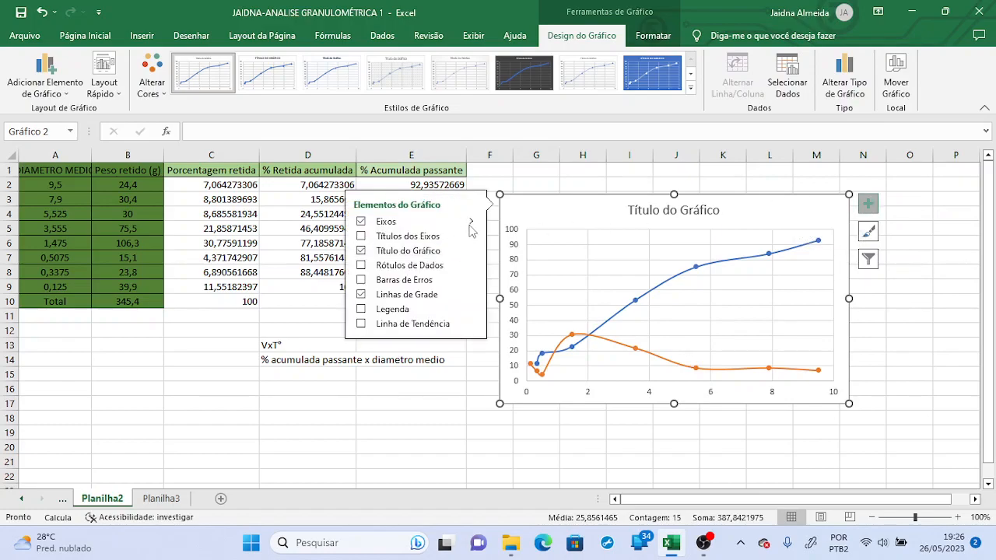
click(361, 309)
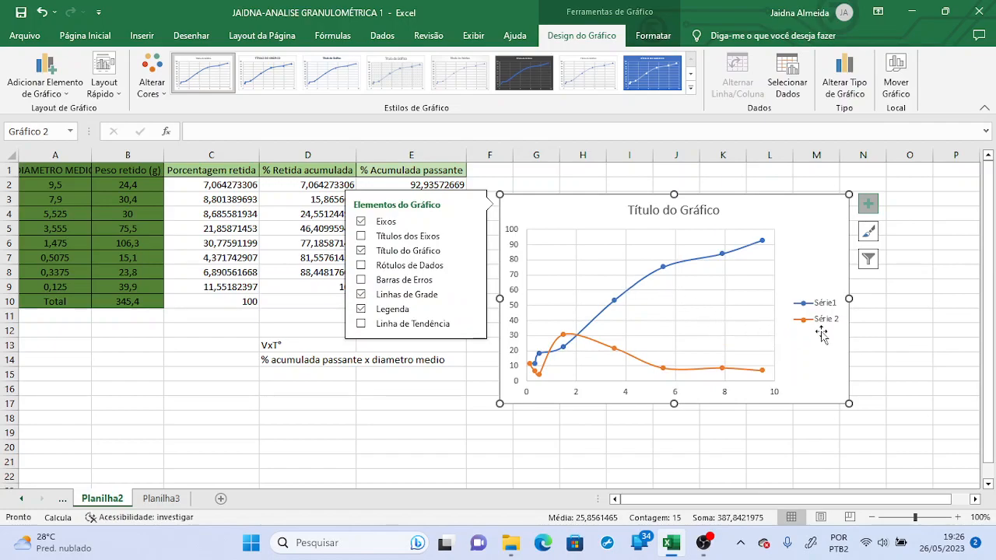